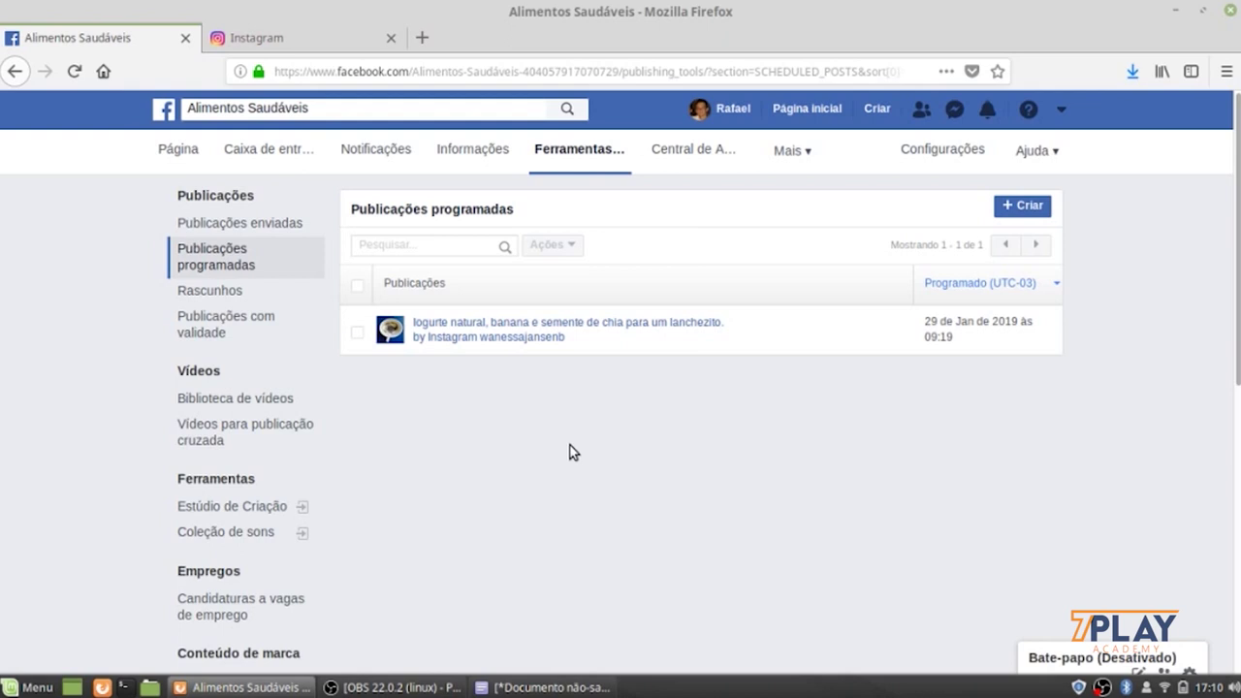
# - Return to the Alimentos Saudáveis page's main view and close the Instagram tab
pyautogui.click(180, 153)
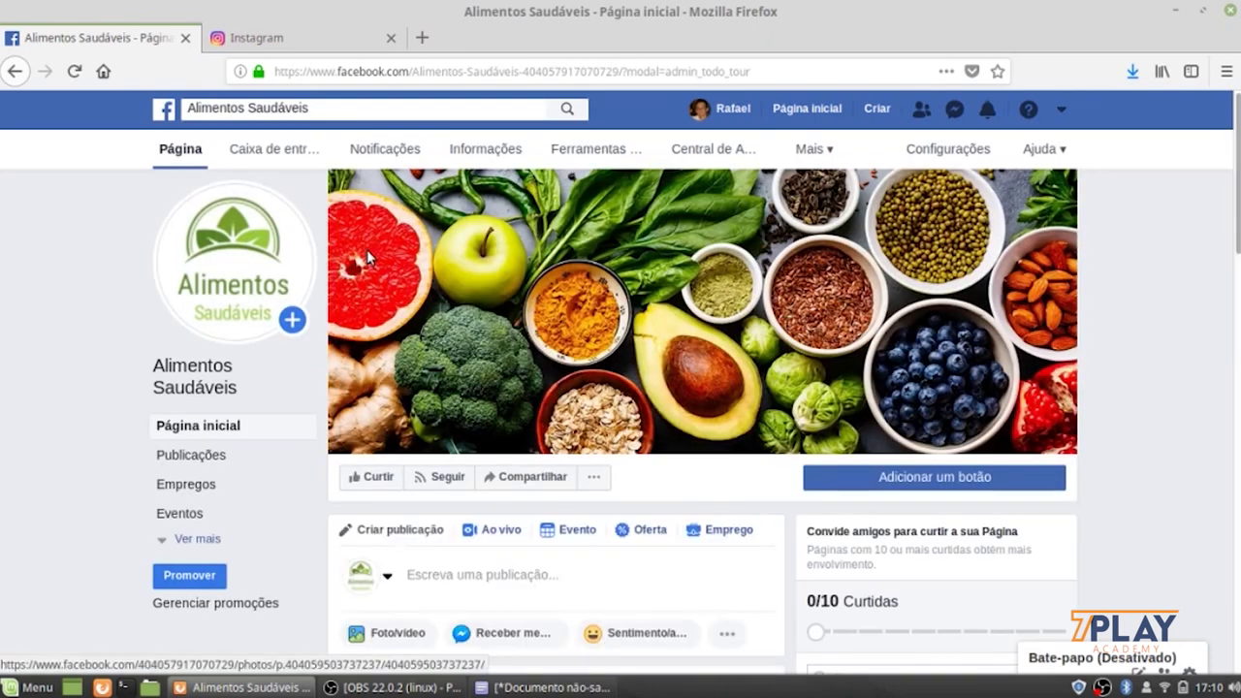
pyautogui.click(345, 38)
pyautogui.click(391, 38)
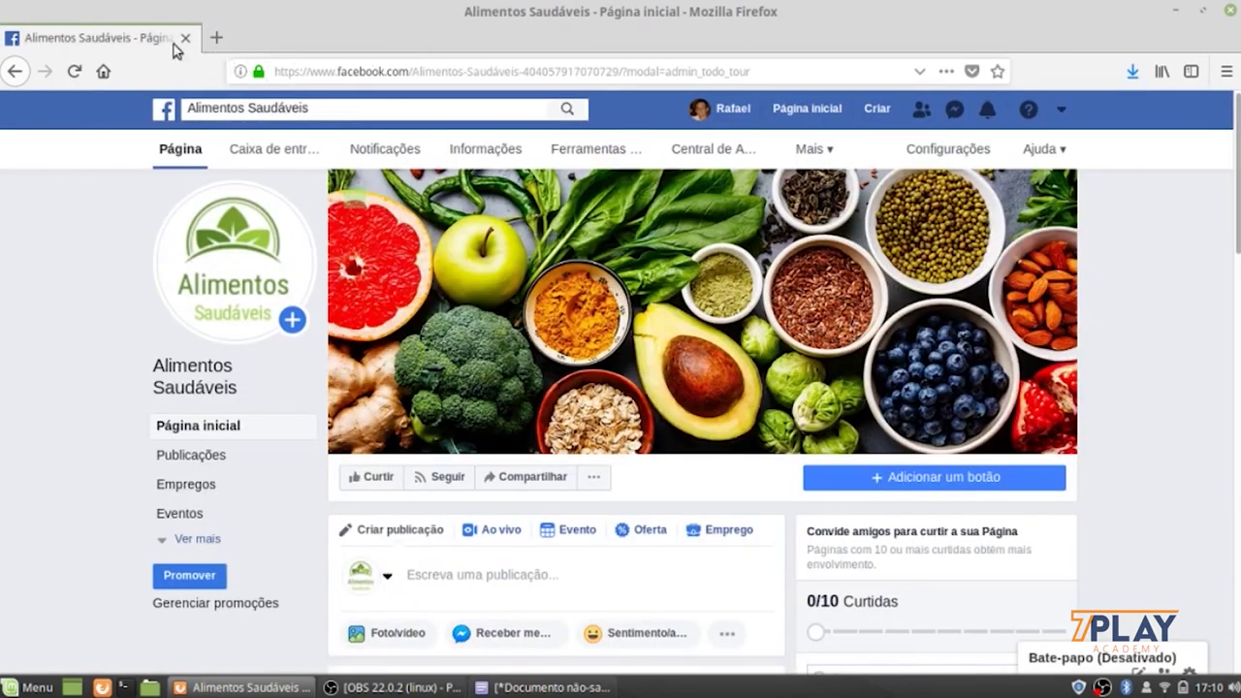
# - Look over the page's main view, from the cover photo to the scheduled post notice and published posts
pyautogui.scroll(-7, 583, 342)
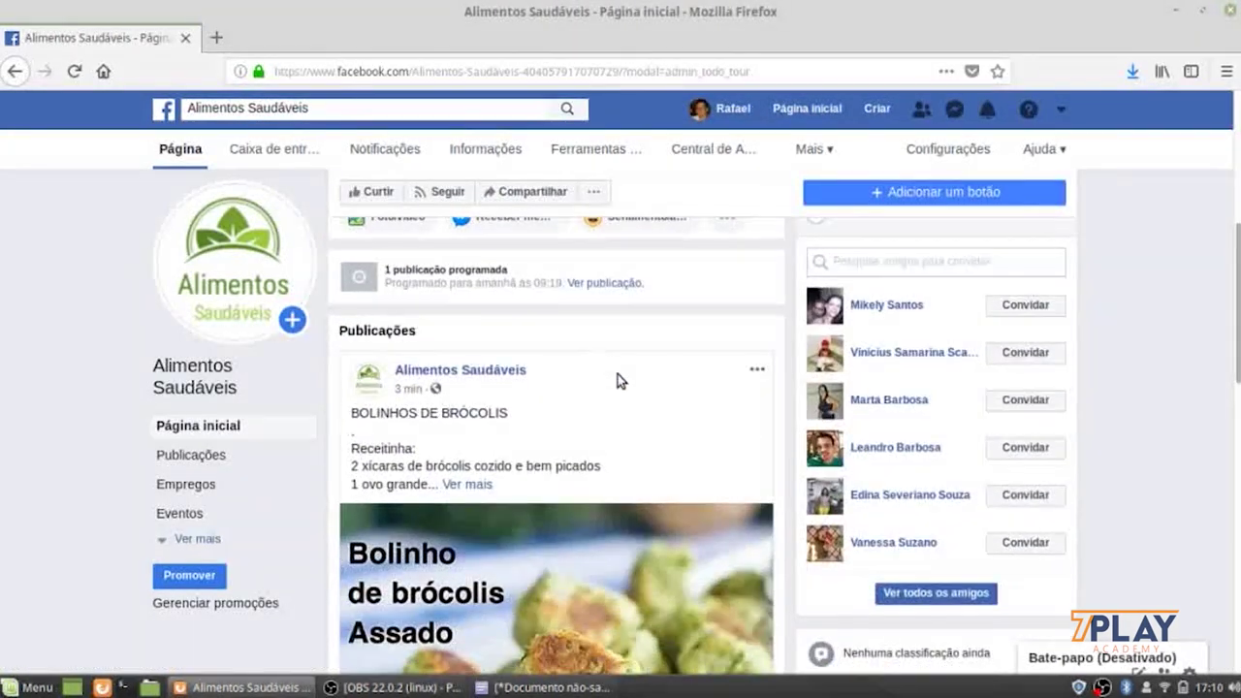
pyautogui.scroll(5, 612, 367)
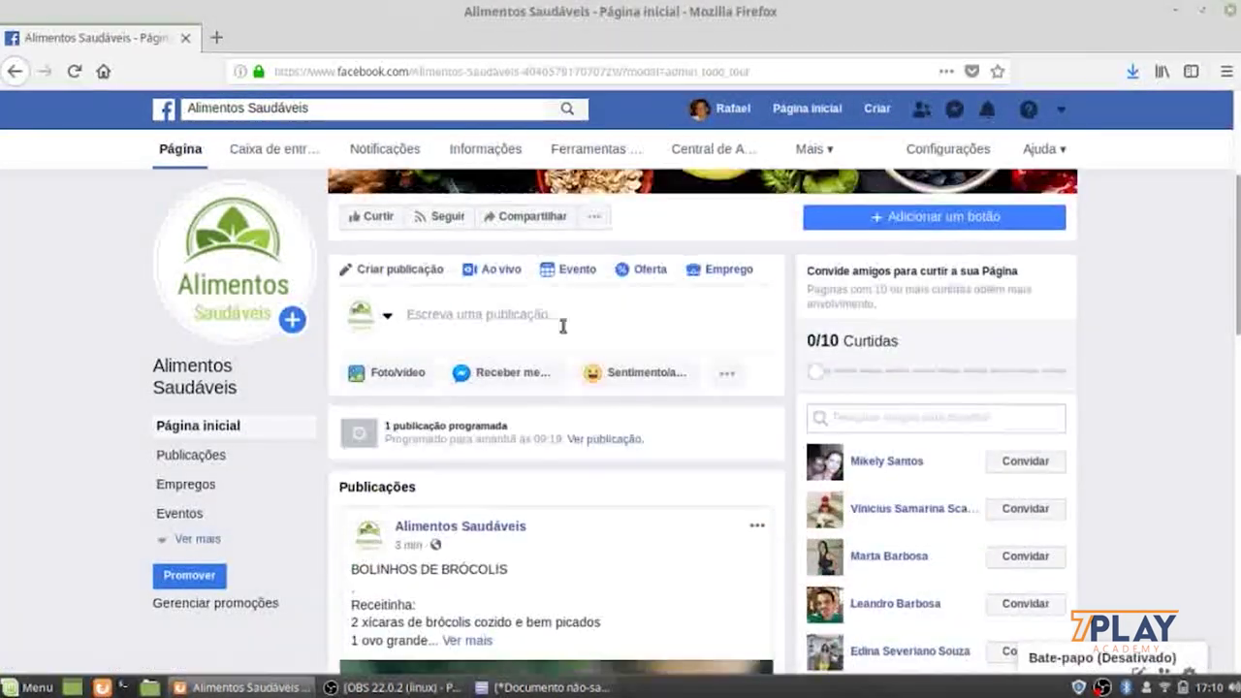
pyautogui.scroll(-2, 630, 390)
pyautogui.scroll(5, 656, 409)
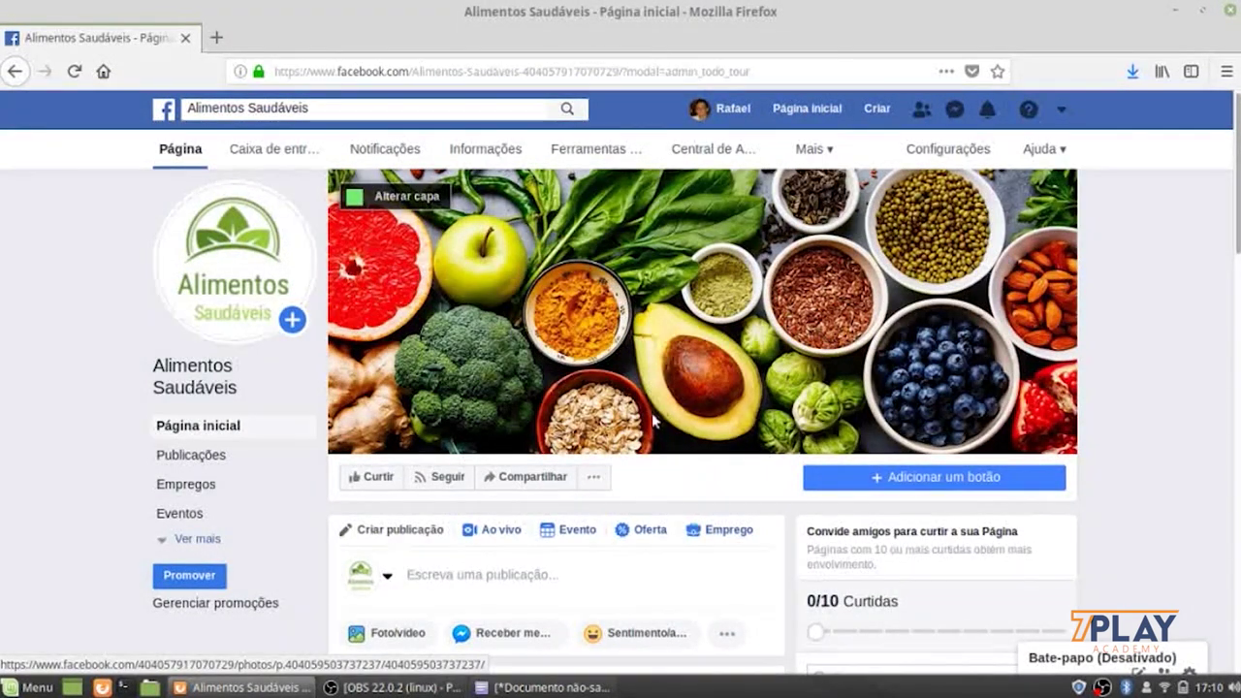
pyautogui.scroll(-2, 521, 394)
pyautogui.scroll(-3, 520, 393)
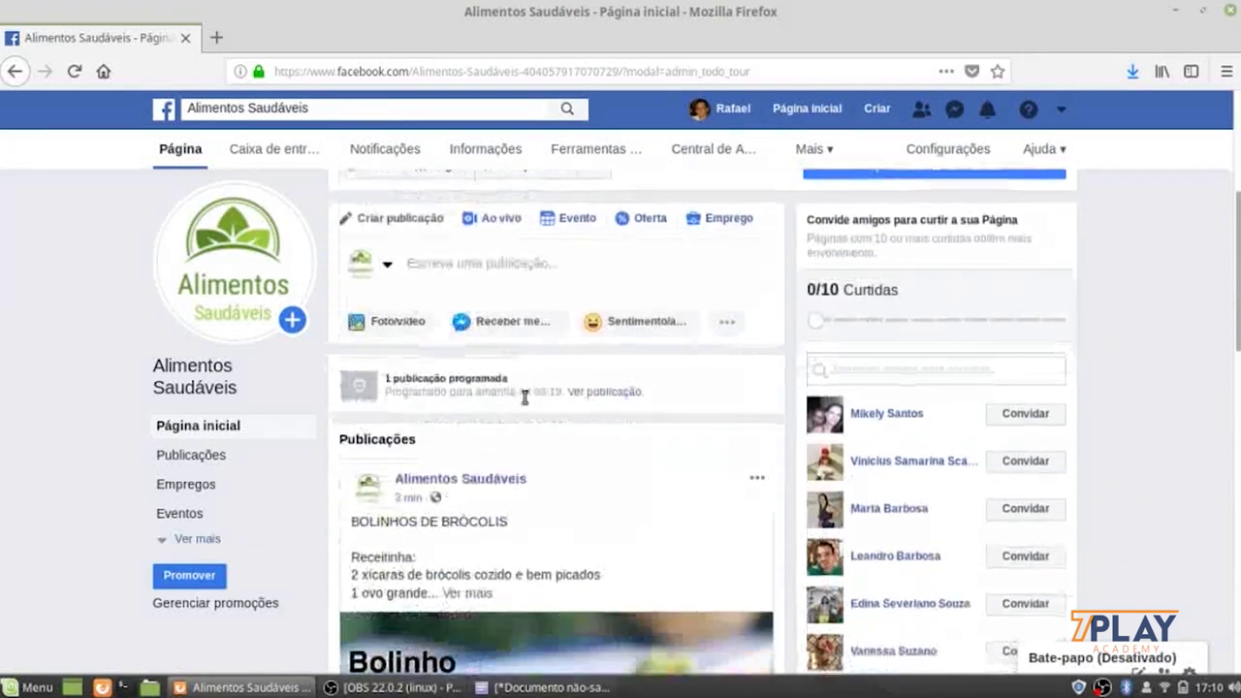
pyautogui.scroll(4, 531, 547)
pyautogui.scroll(1, 531, 548)
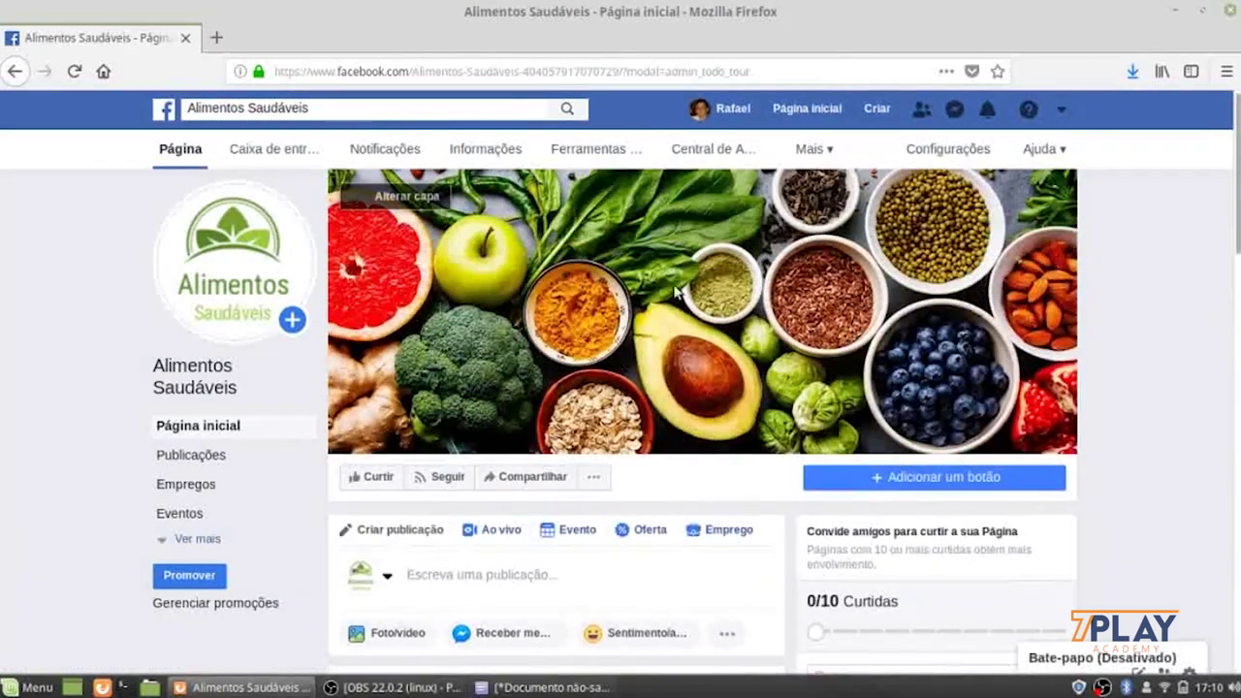
# - Open the page's settings, dismiss the new-feature tip and review the general options down to page moderation
pyautogui.click(943, 155)
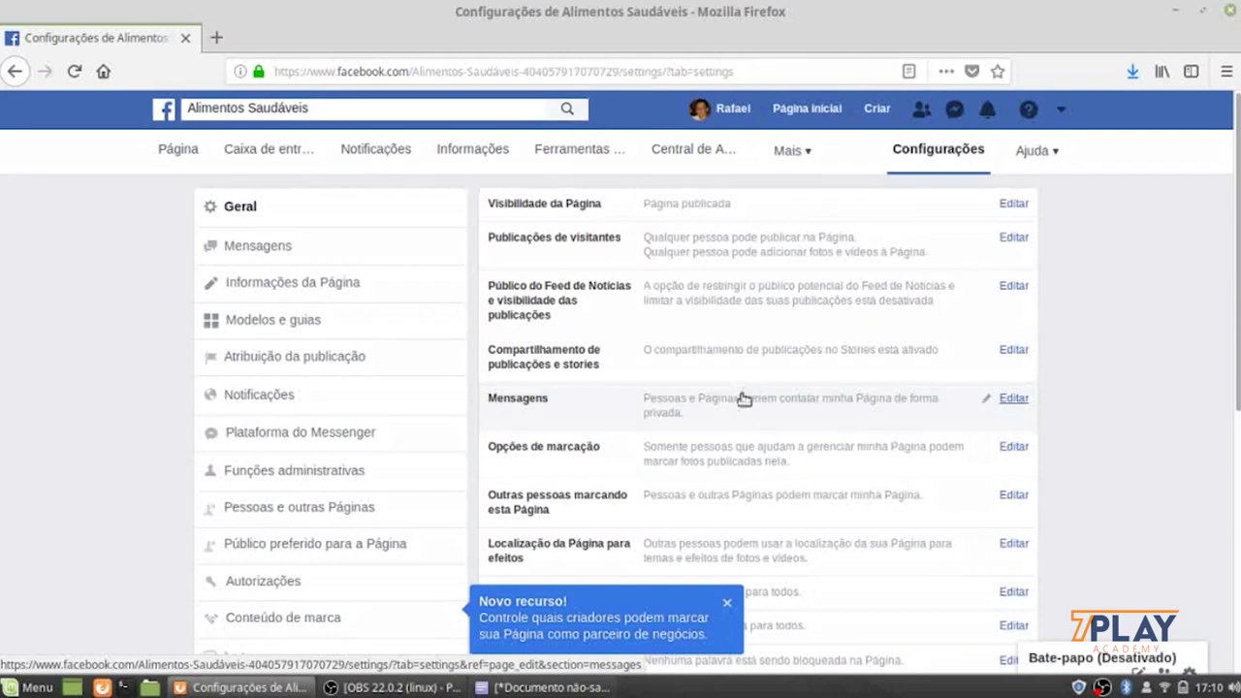
pyautogui.click(727, 602)
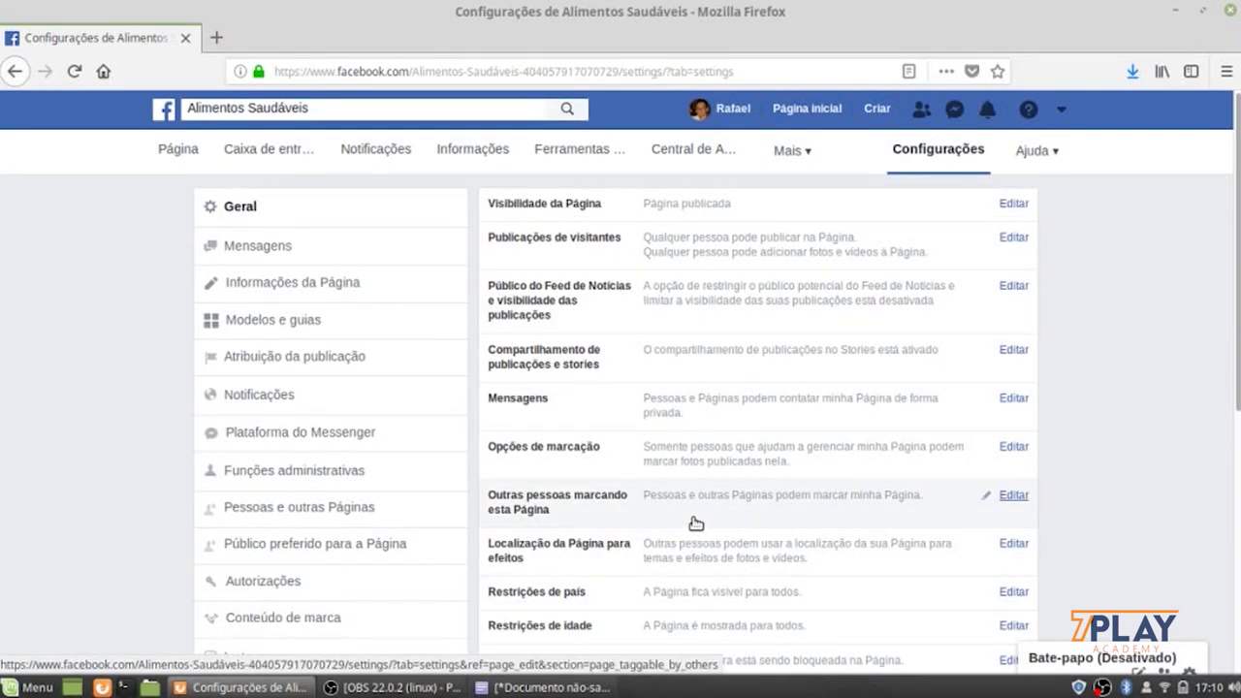
pyautogui.scroll(-1, 746, 493)
pyautogui.scroll(-1, 751, 495)
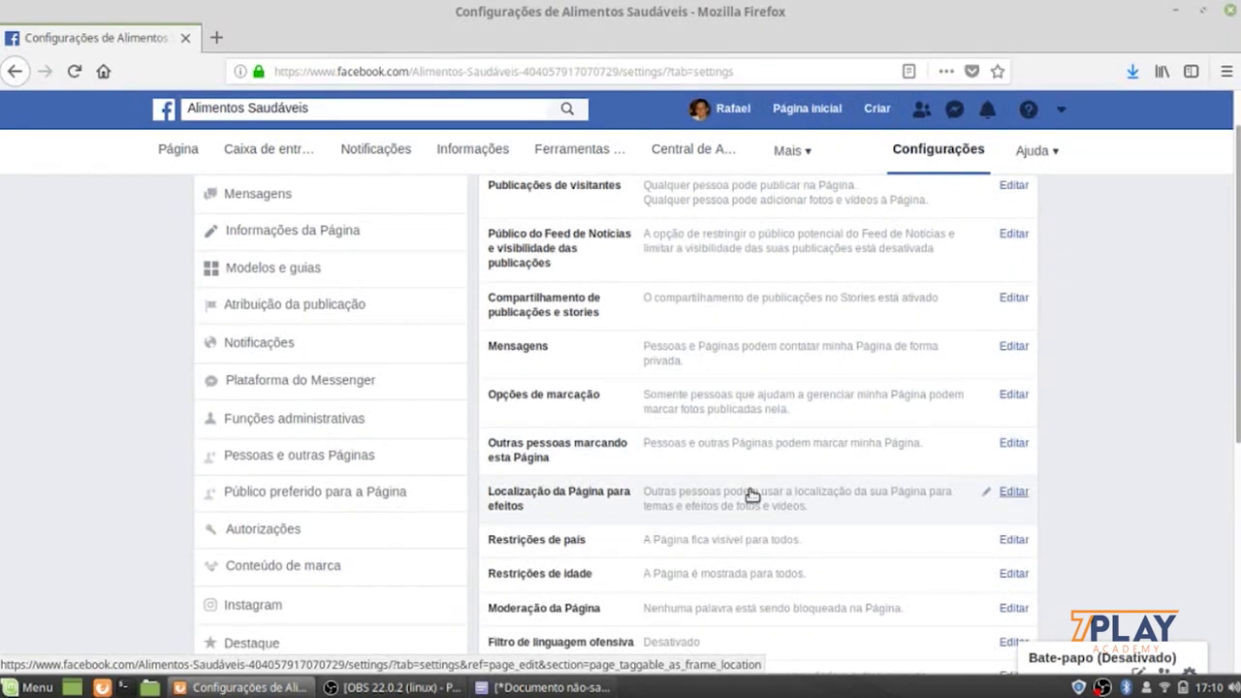
pyautogui.scroll(-2, 748, 494)
pyautogui.scroll(-2, 756, 509)
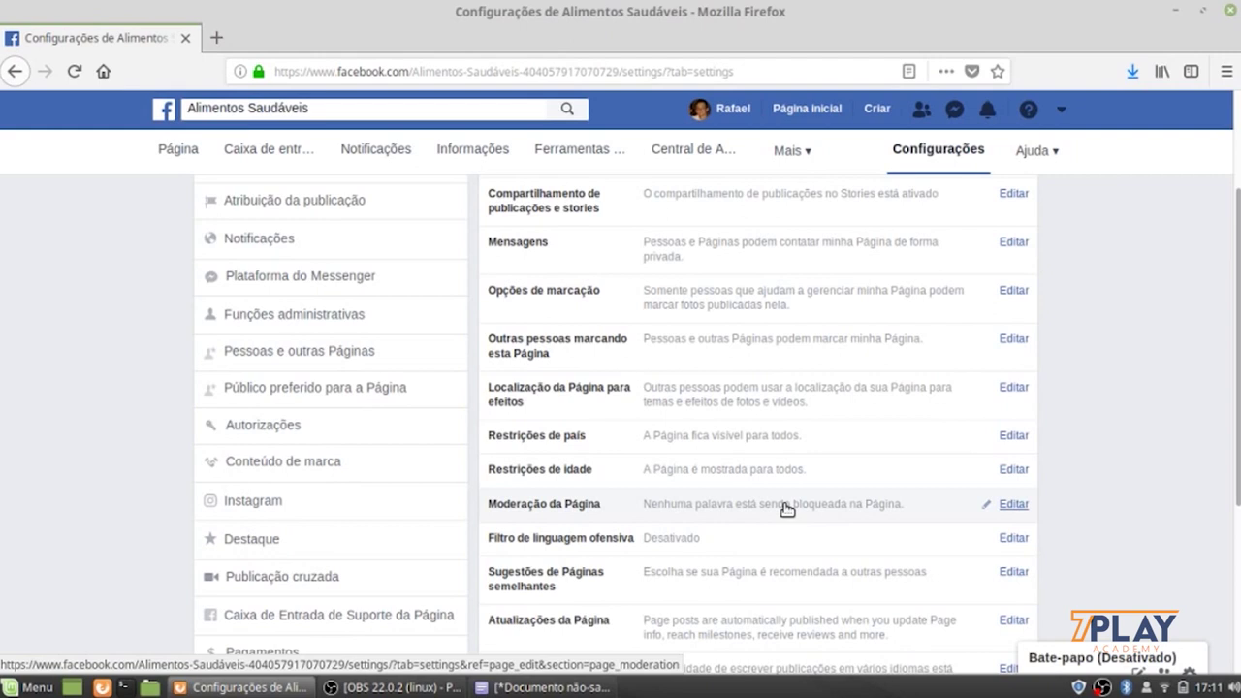
# - Add "fraude", "não comprar" and "lalau" to the words blocked in posts and comments under page moderation
pyautogui.click(1020, 505)
pyautogui.click(800, 545)
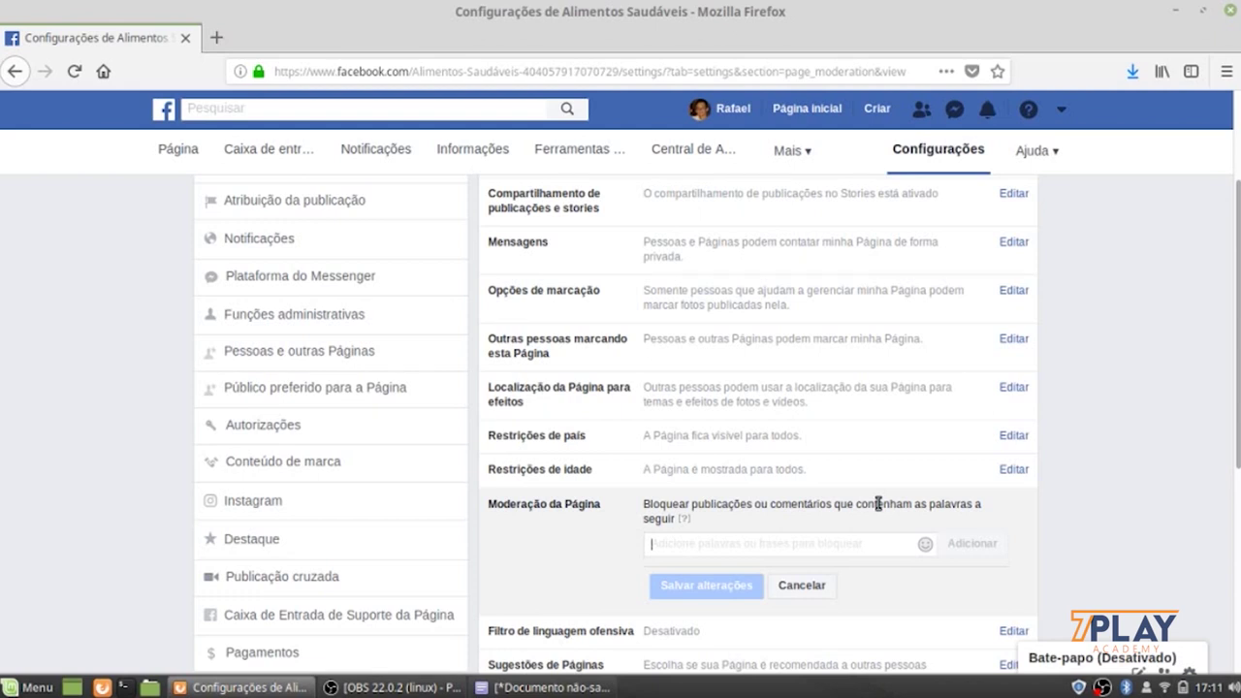
pyautogui.write('frai')
pyautogui.write('de, ')
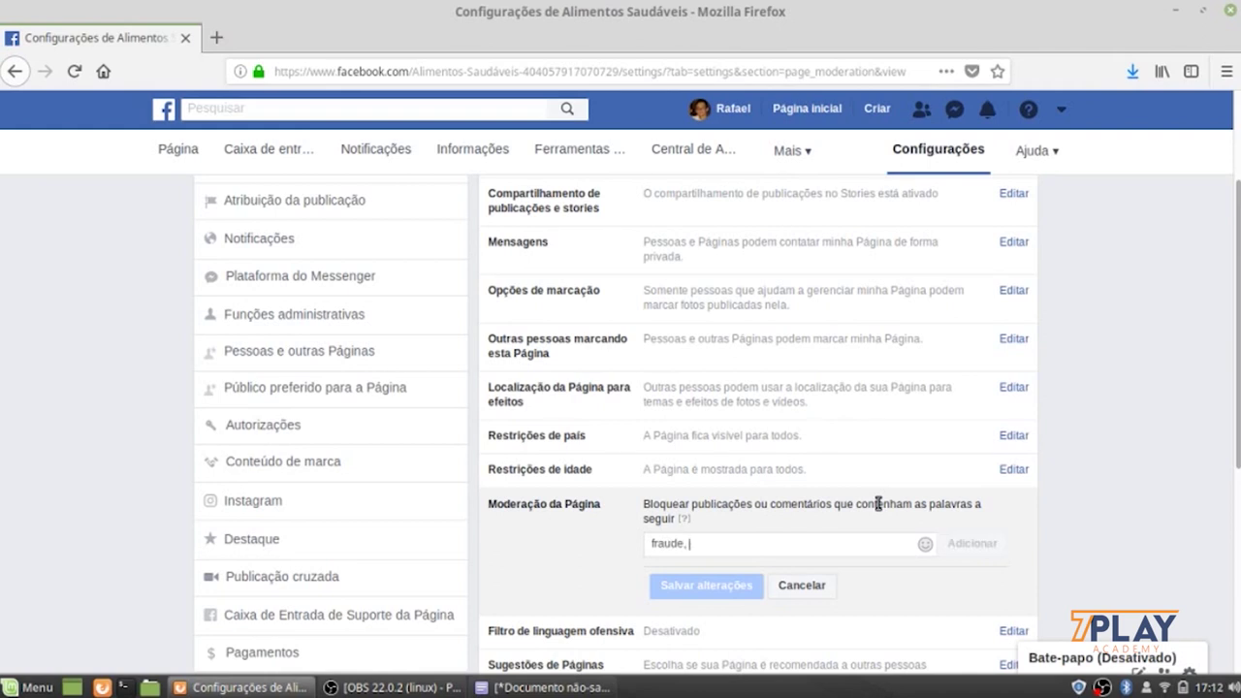
pyautogui.write('não pm')
pyautogui.press('BackSpace')
pyautogui.press('BackSpace')
pyautogui.write('compr')
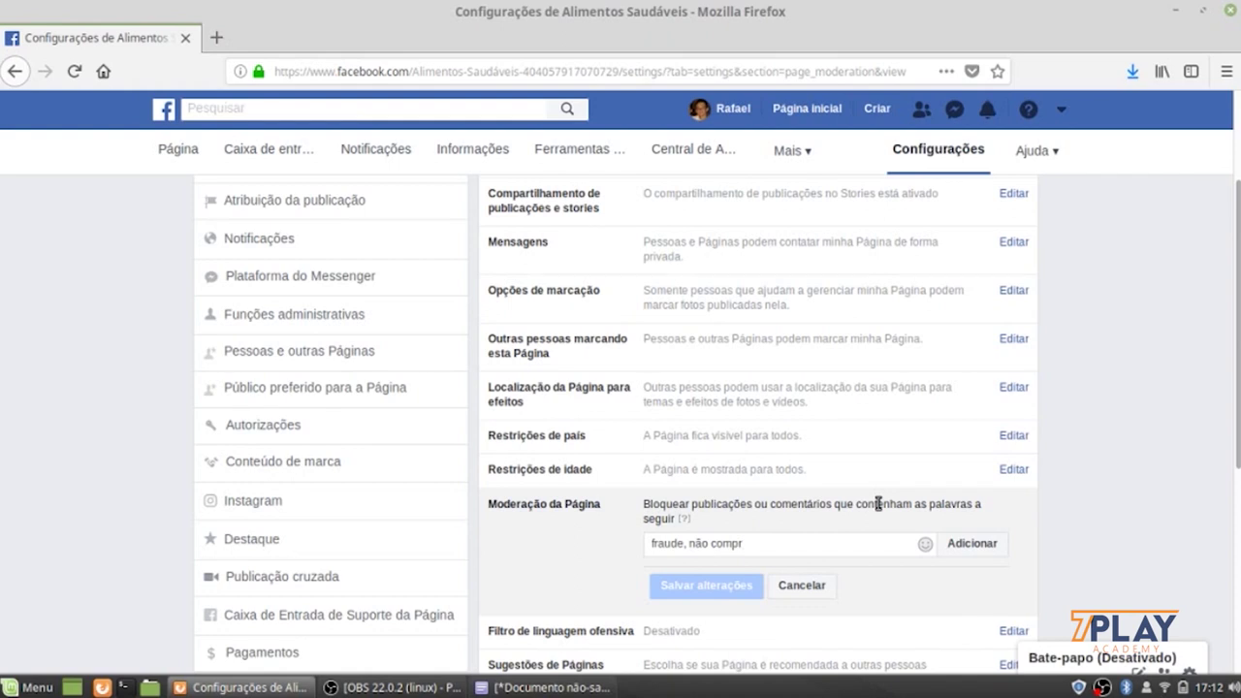
pyautogui.write('ar, lalau')
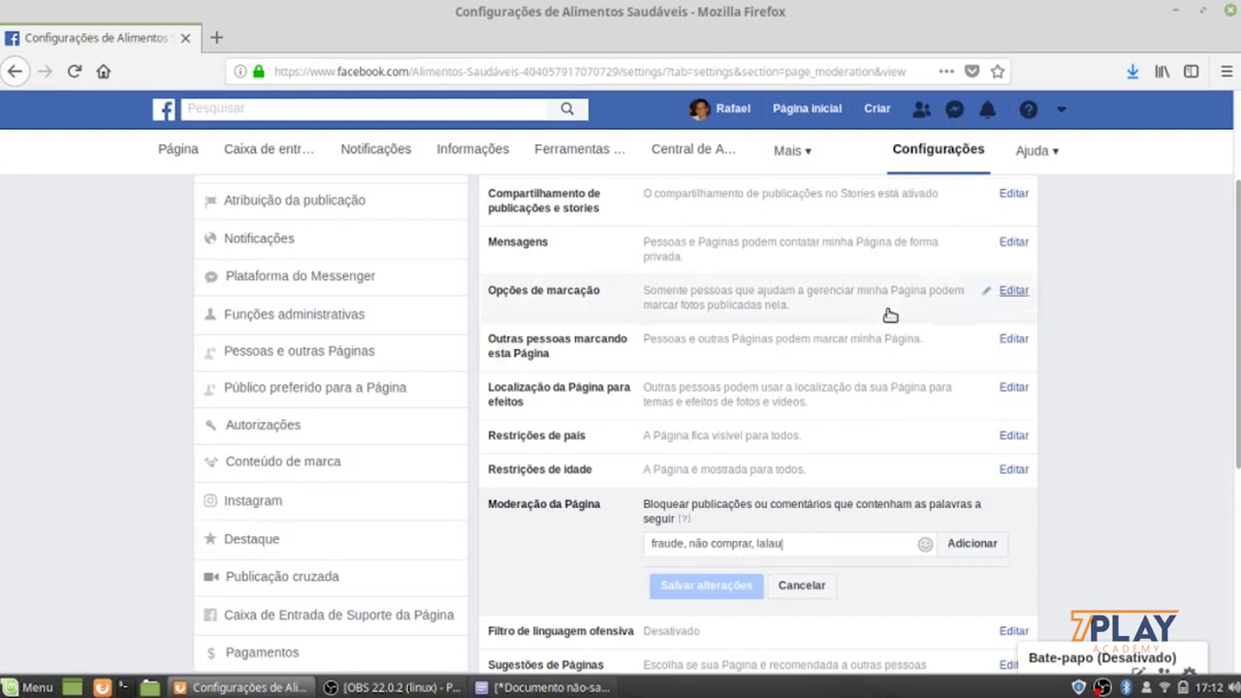
pyautogui.click(971, 543)
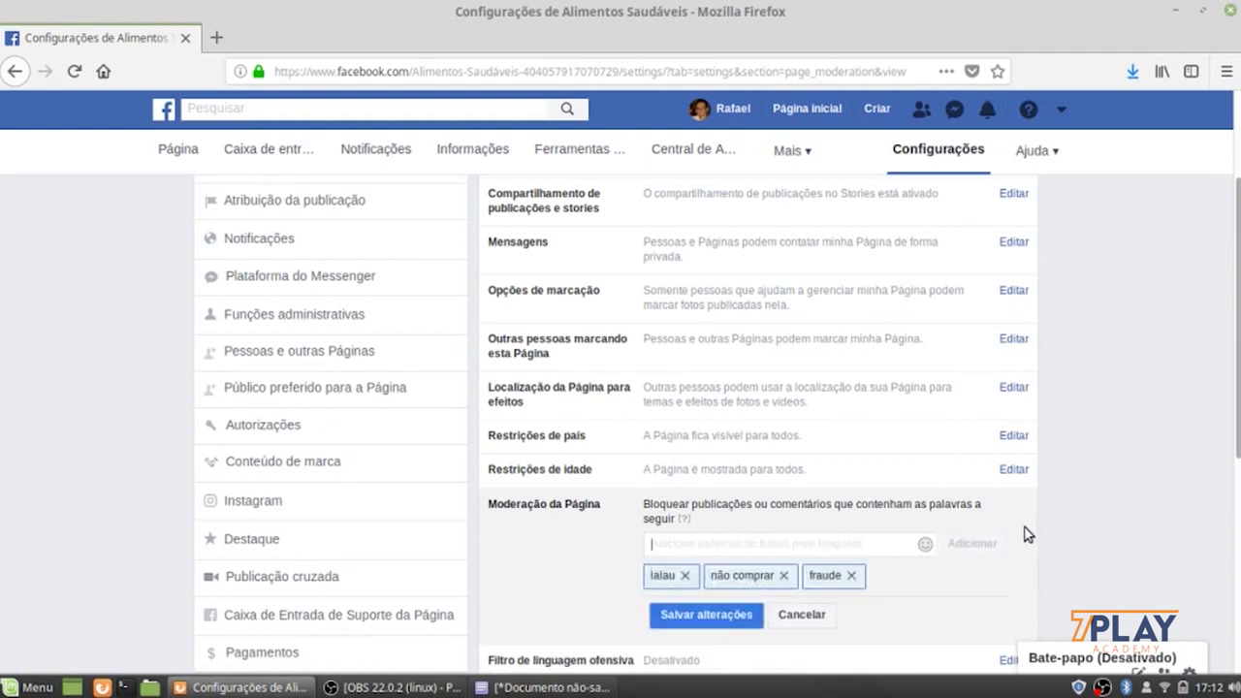
# - Look through the remaining general settings and open the page's messaging settings
pyautogui.scroll(-3, 1030, 532)
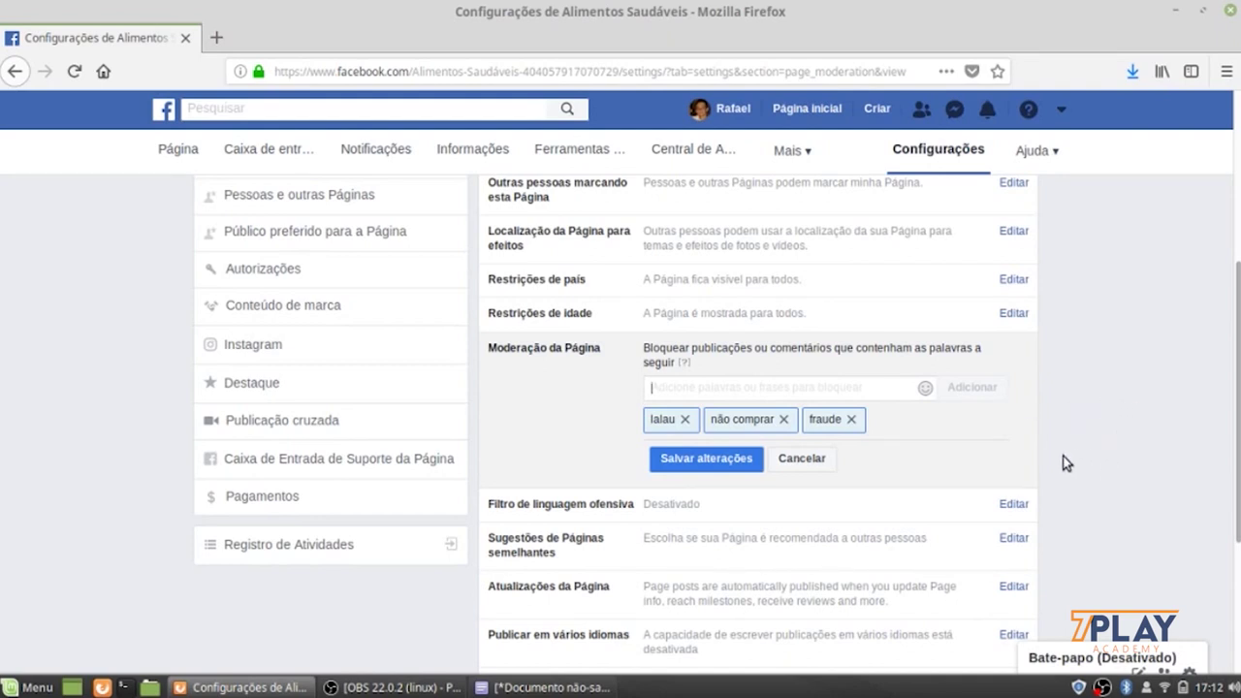
pyautogui.scroll(2, 1093, 438)
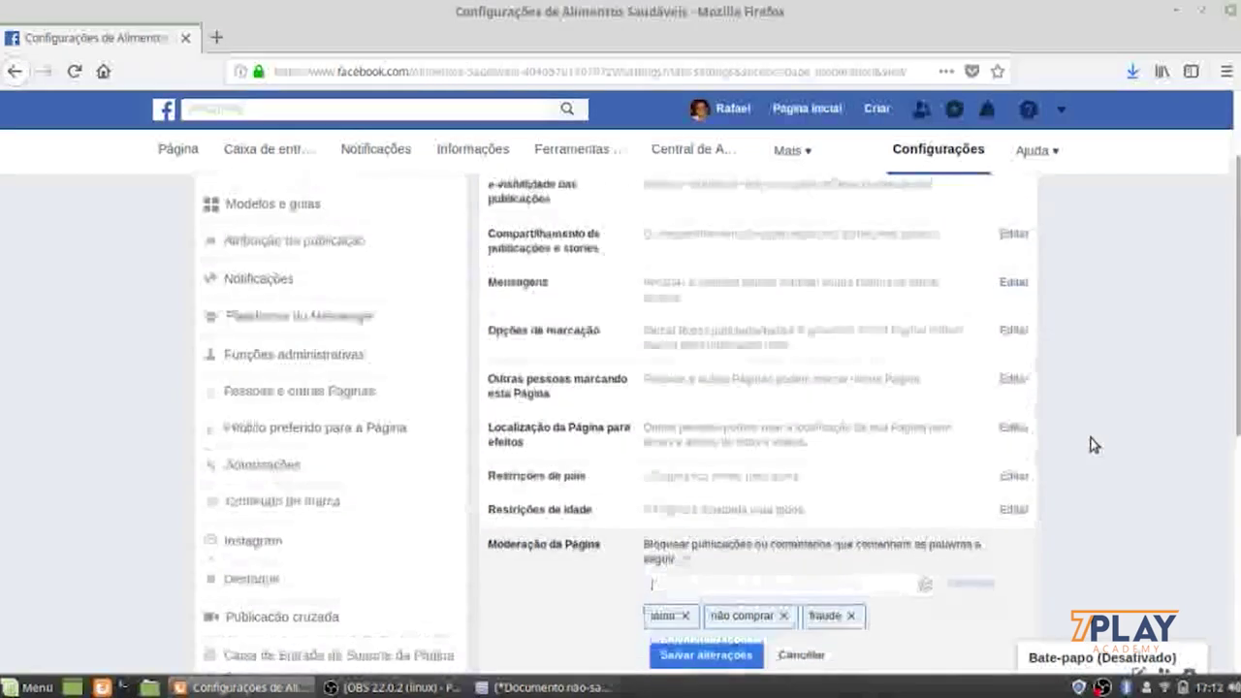
pyautogui.scroll(-3, 1091, 438)
pyautogui.scroll(6, 1083, 451)
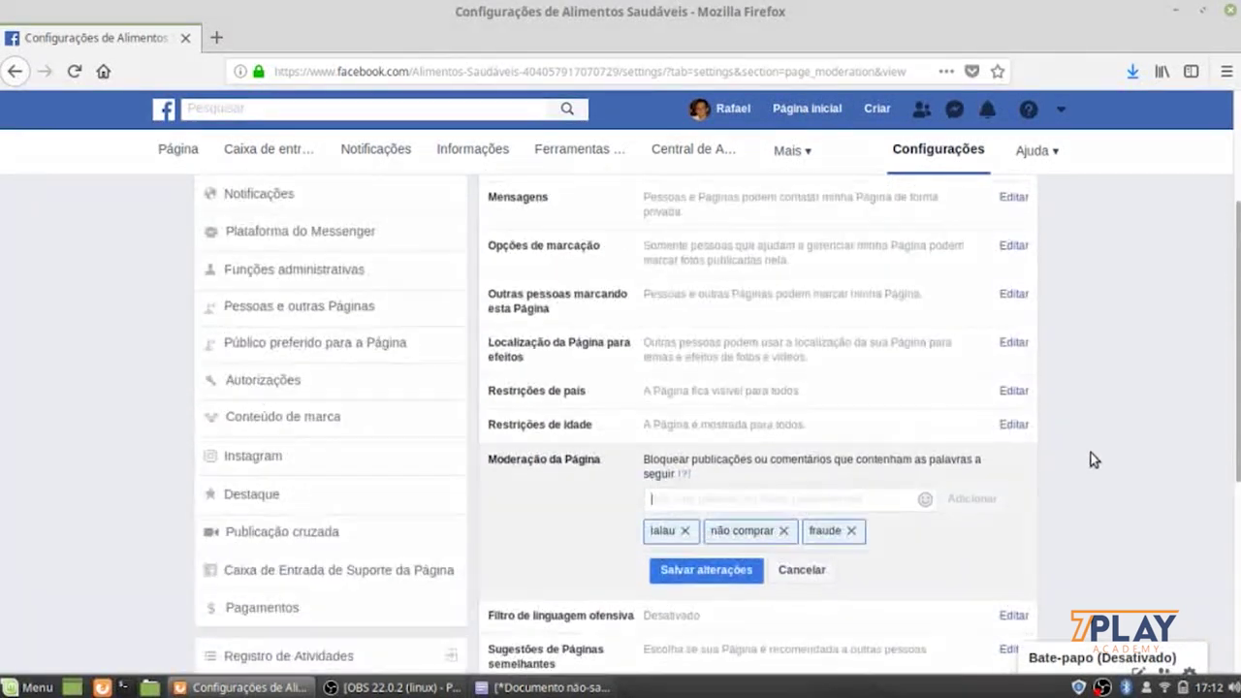
pyautogui.scroll(1, 752, 484)
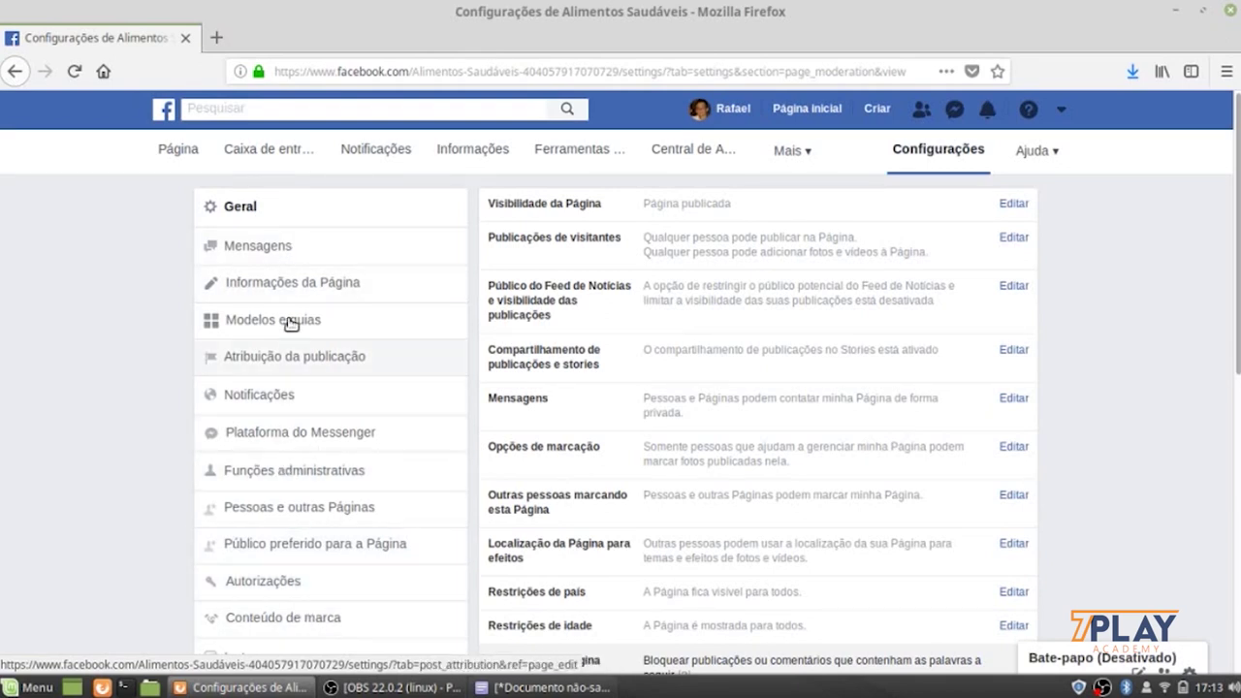
pyautogui.click(260, 250)
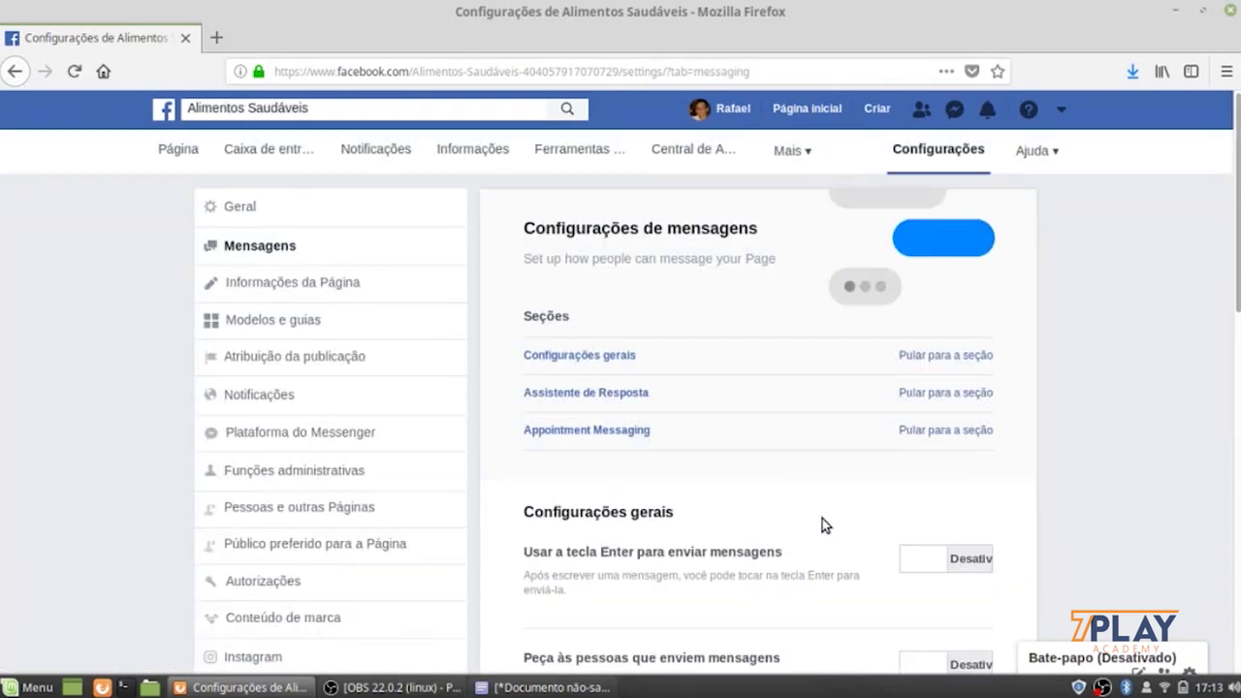
# - Examine the messaging options in the general settings and response assistant sections
pyautogui.scroll(-8, 795, 511)
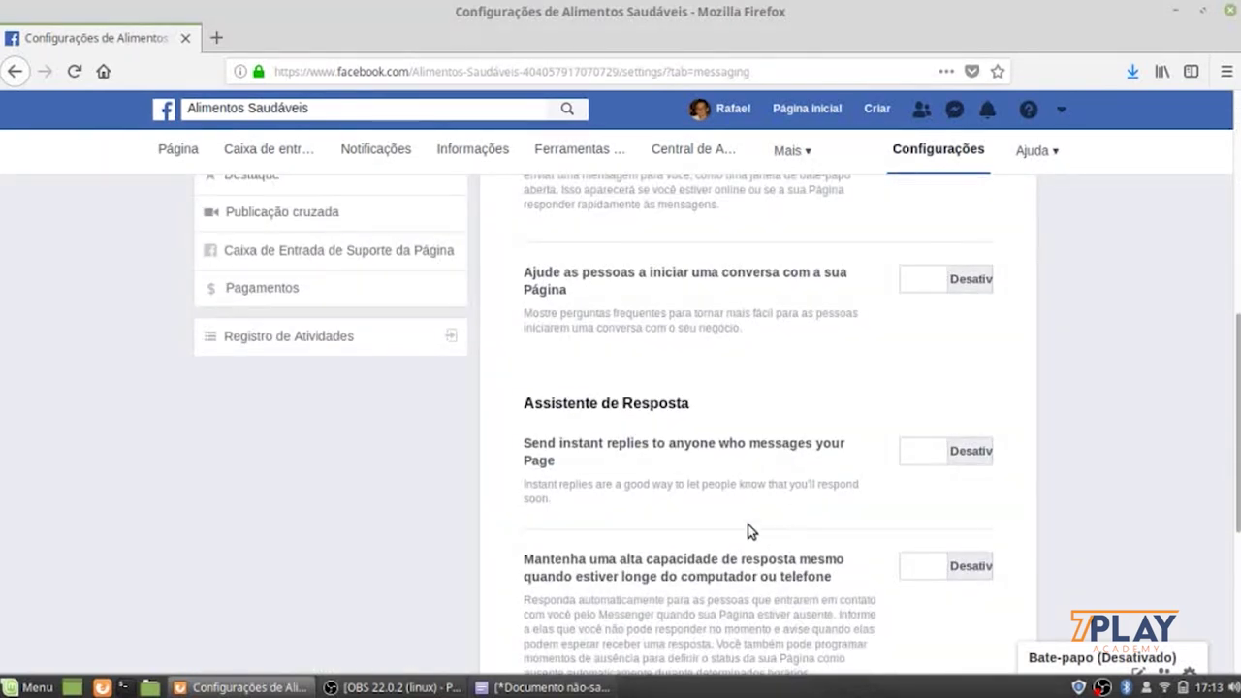
pyautogui.scroll(-1, 748, 528)
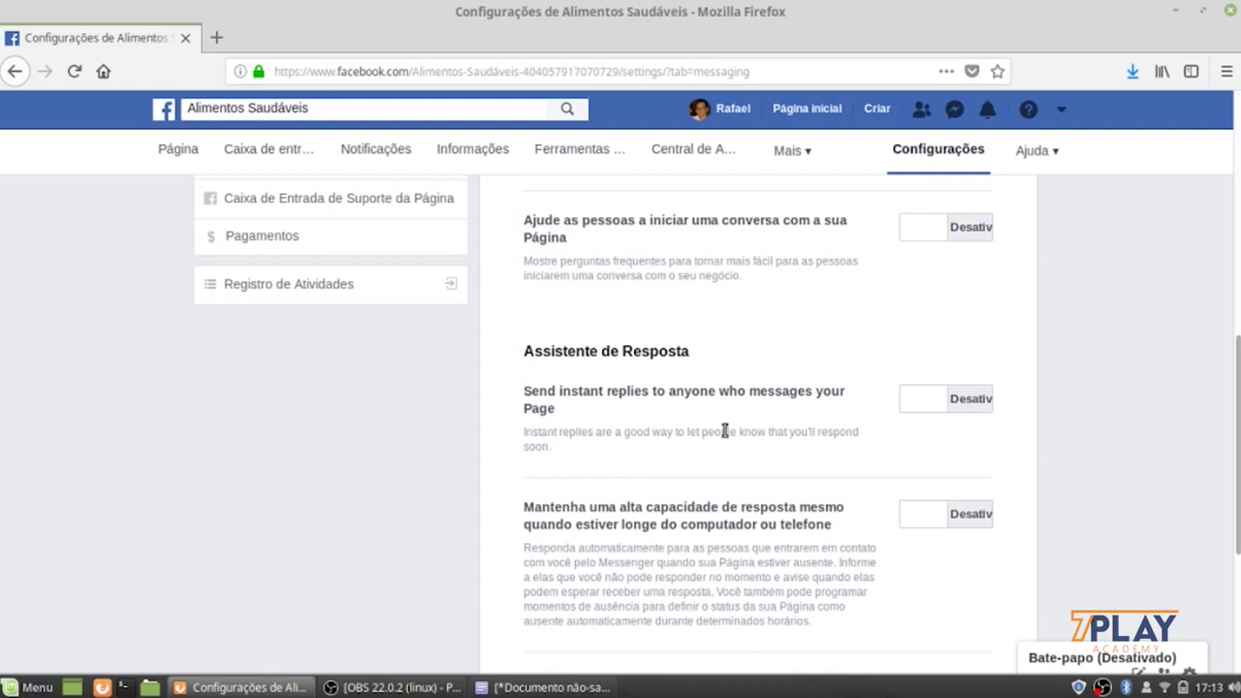
pyautogui.scroll(-4, 908, 410)
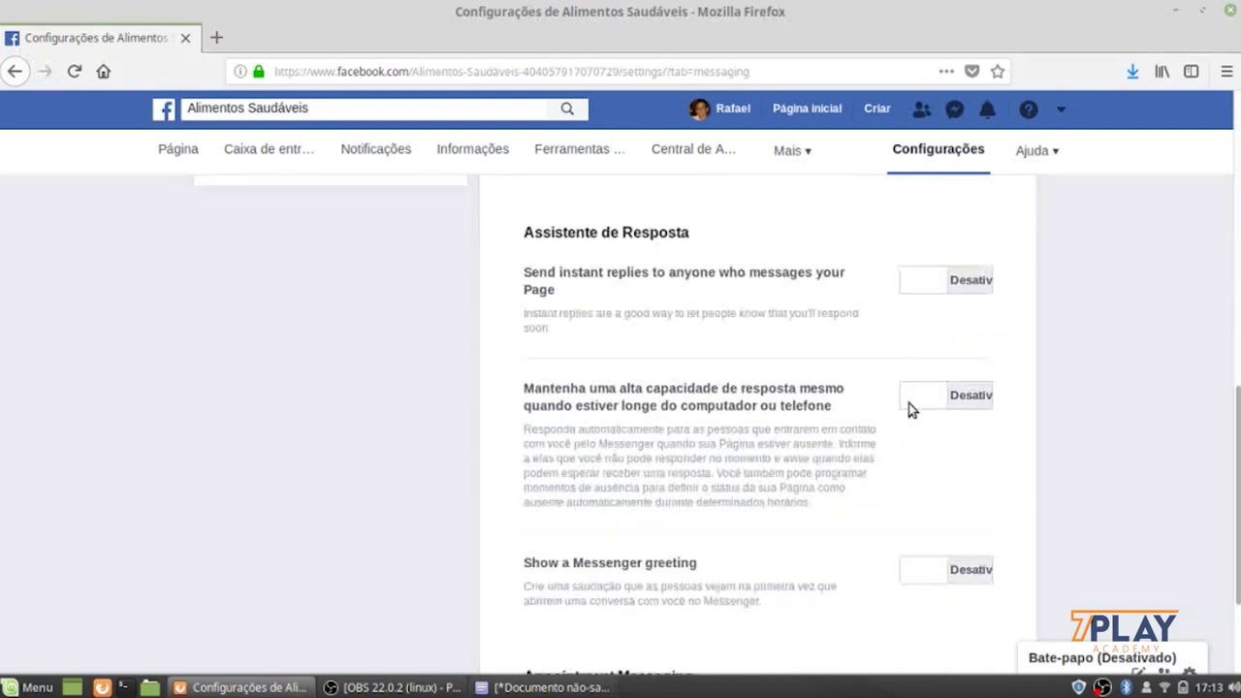
pyautogui.scroll(3, 875, 463)
pyautogui.scroll(8, 875, 463)
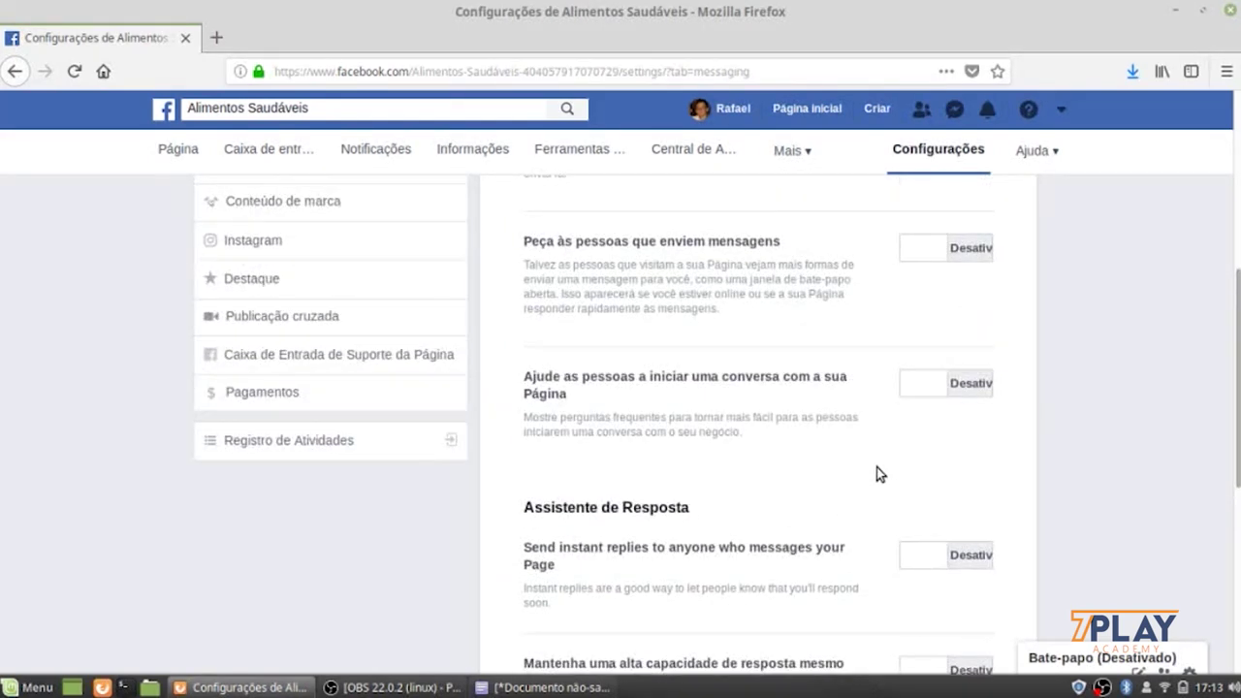
pyautogui.scroll(3, 878, 476)
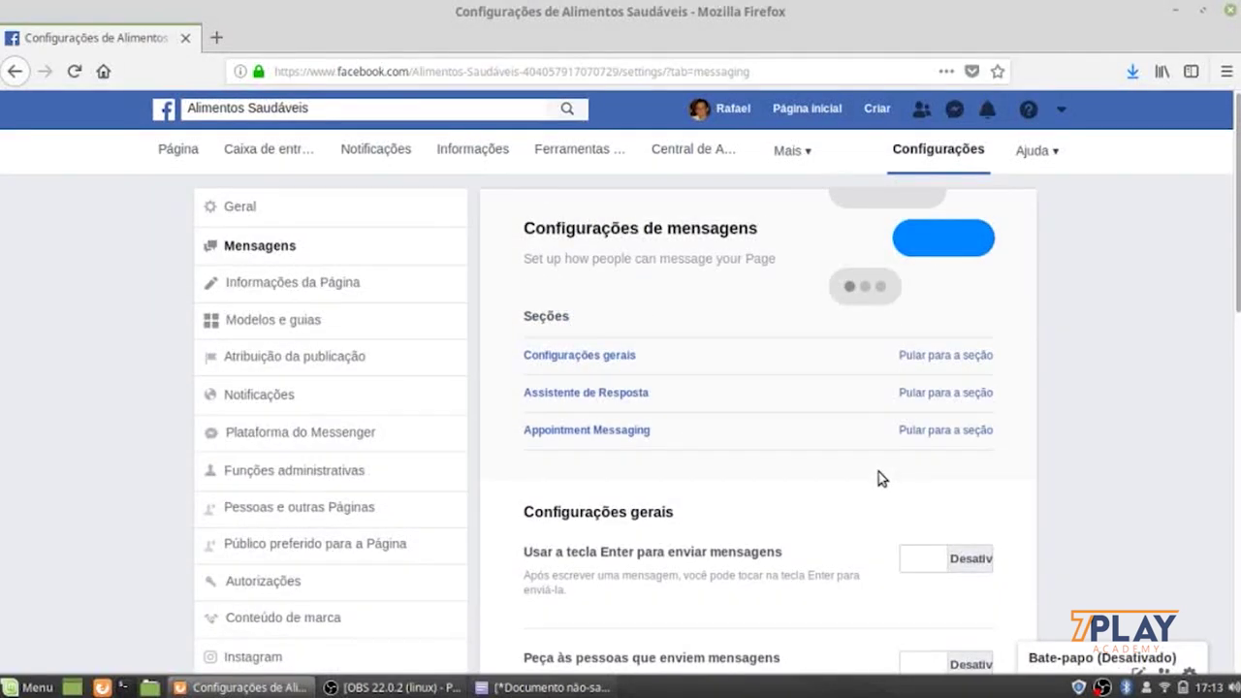
pyautogui.scroll(-3, 878, 476)
pyautogui.scroll(-4, 831, 495)
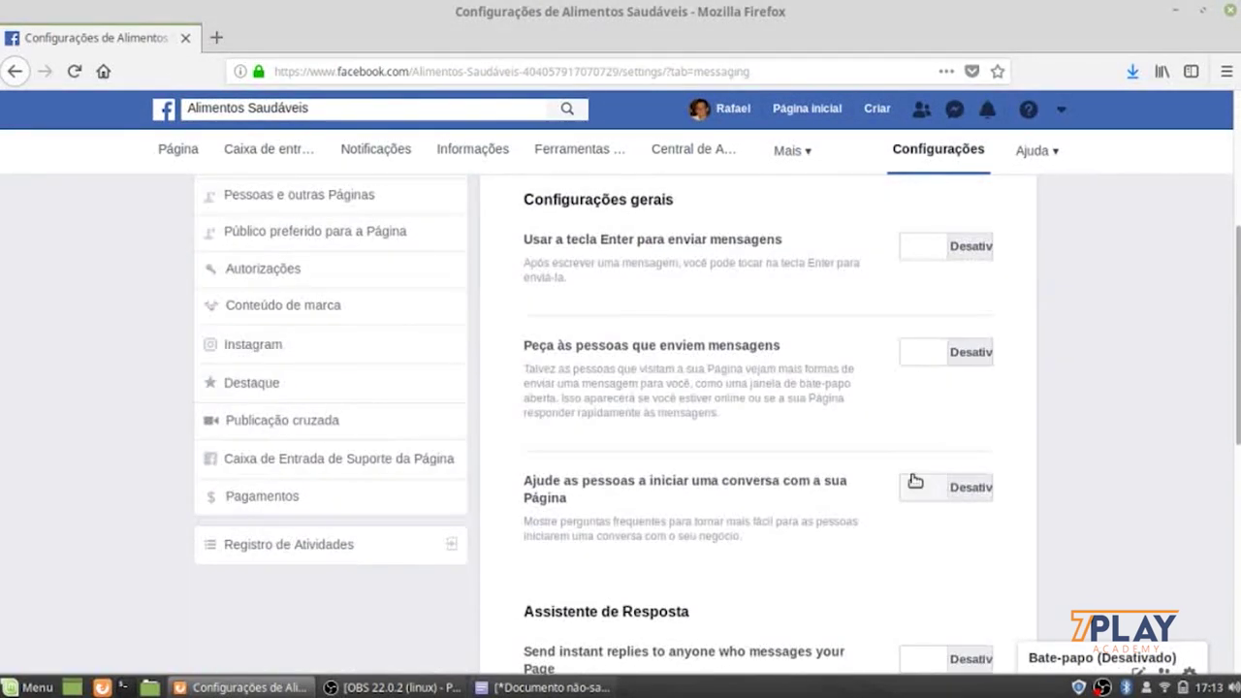
# - Enable instant replies and save "Olá! Que bom que você entrou em contato! Já já alguém da minha equipe vai falar com você, ok?" as the reply
pyautogui.scroll(-5, 842, 477)
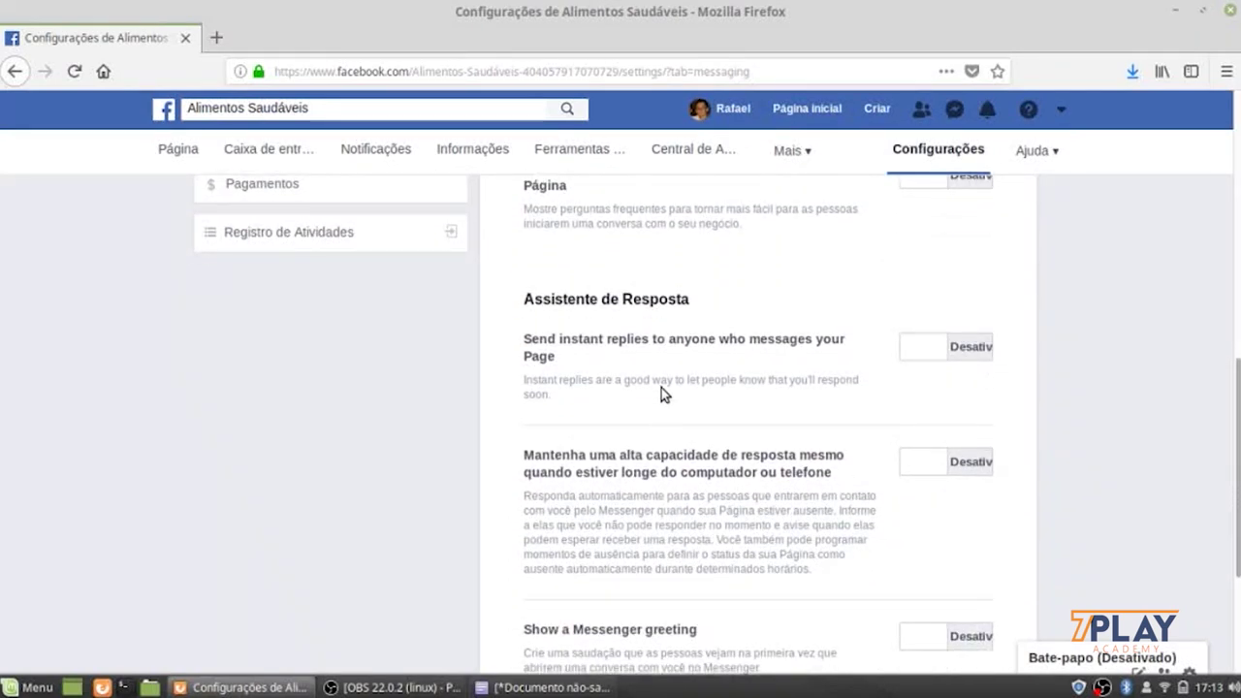
pyautogui.click(973, 349)
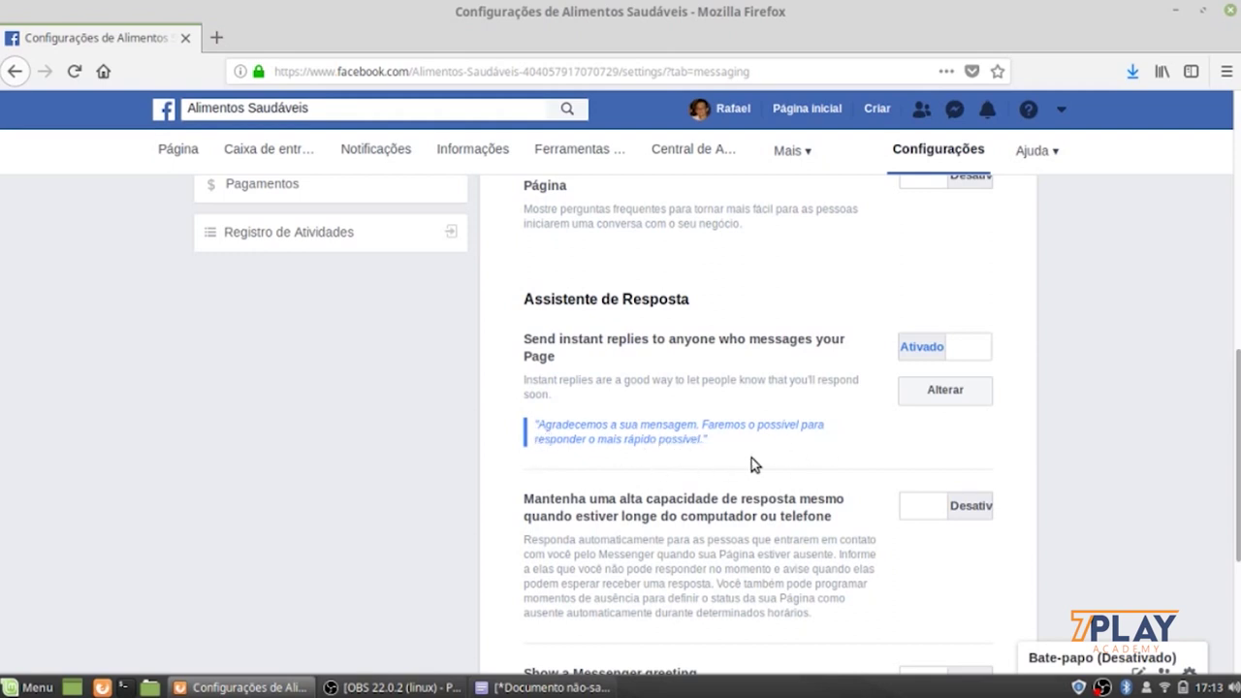
pyautogui.click(942, 391)
pyautogui.scroll(-5, 821, 498)
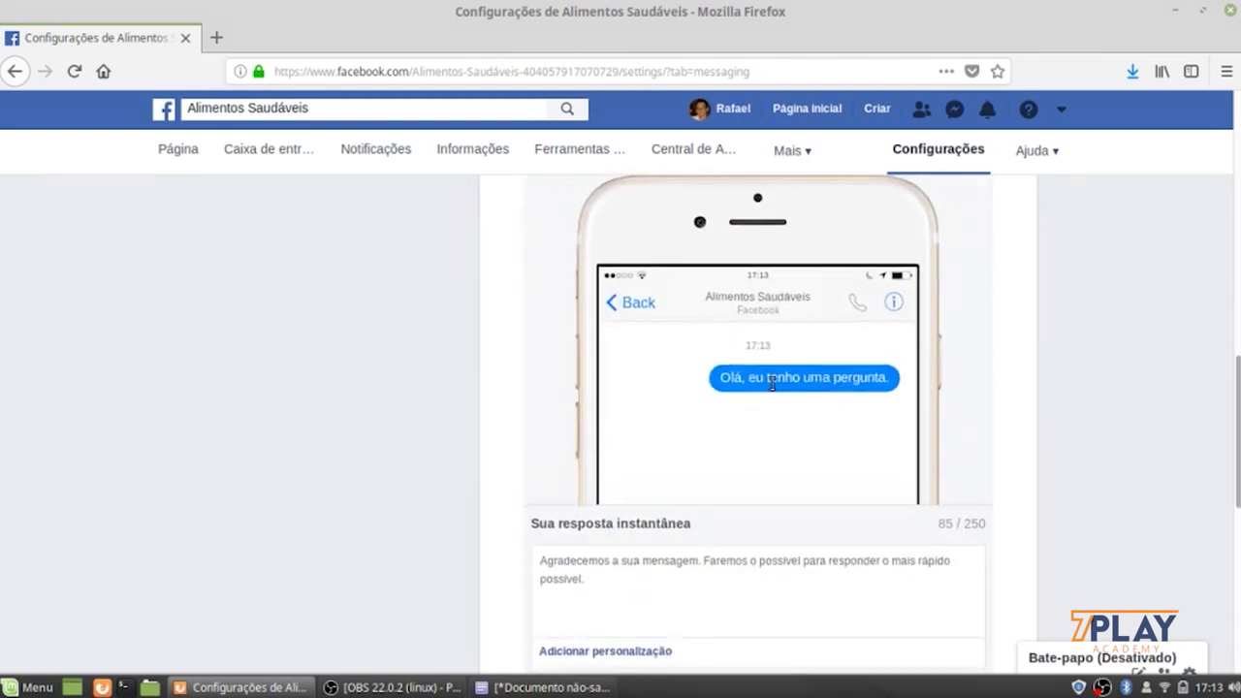
pyautogui.scroll(-1, 678, 494)
pyautogui.moveTo(630, 536); pyautogui.dragTo(497, 496)
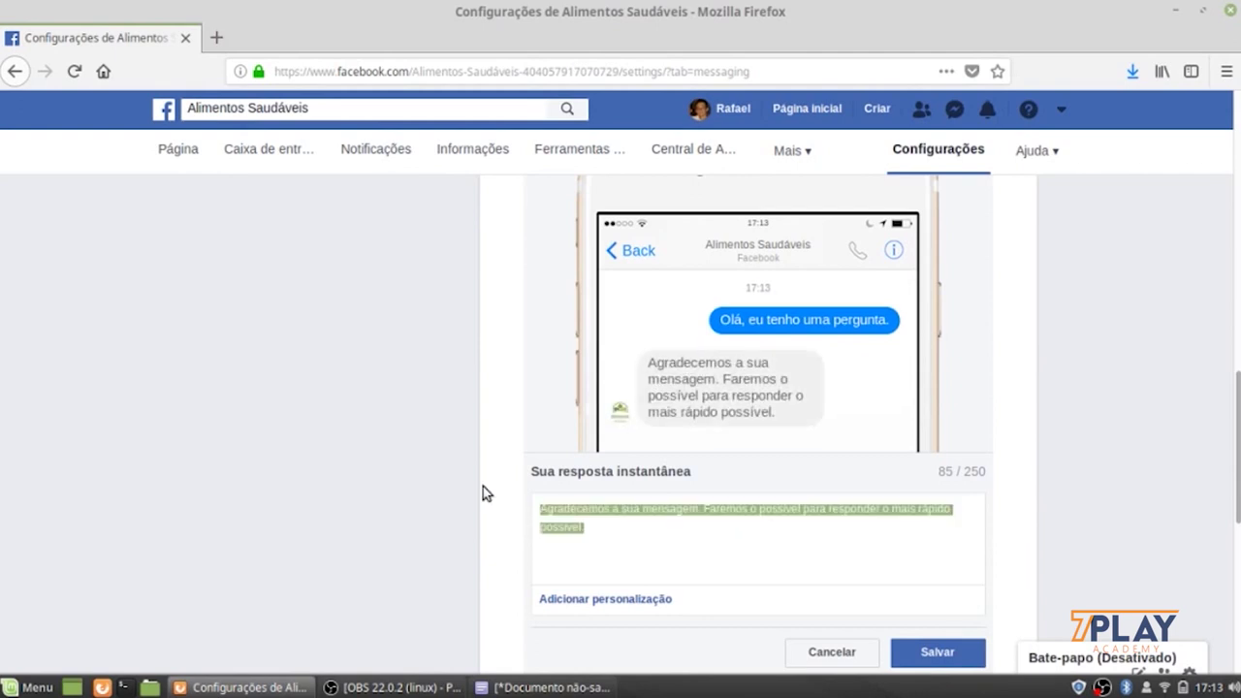
pyautogui.write('Ol')
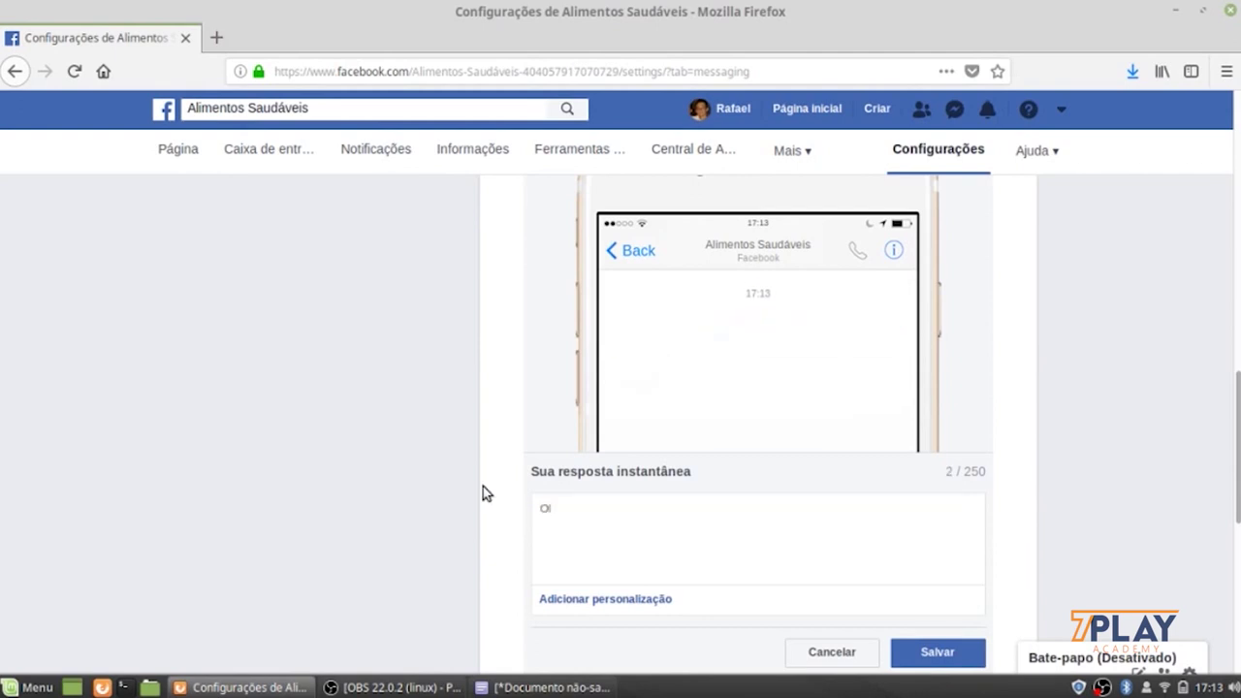
pyautogui.write('á! Que bom que voc')
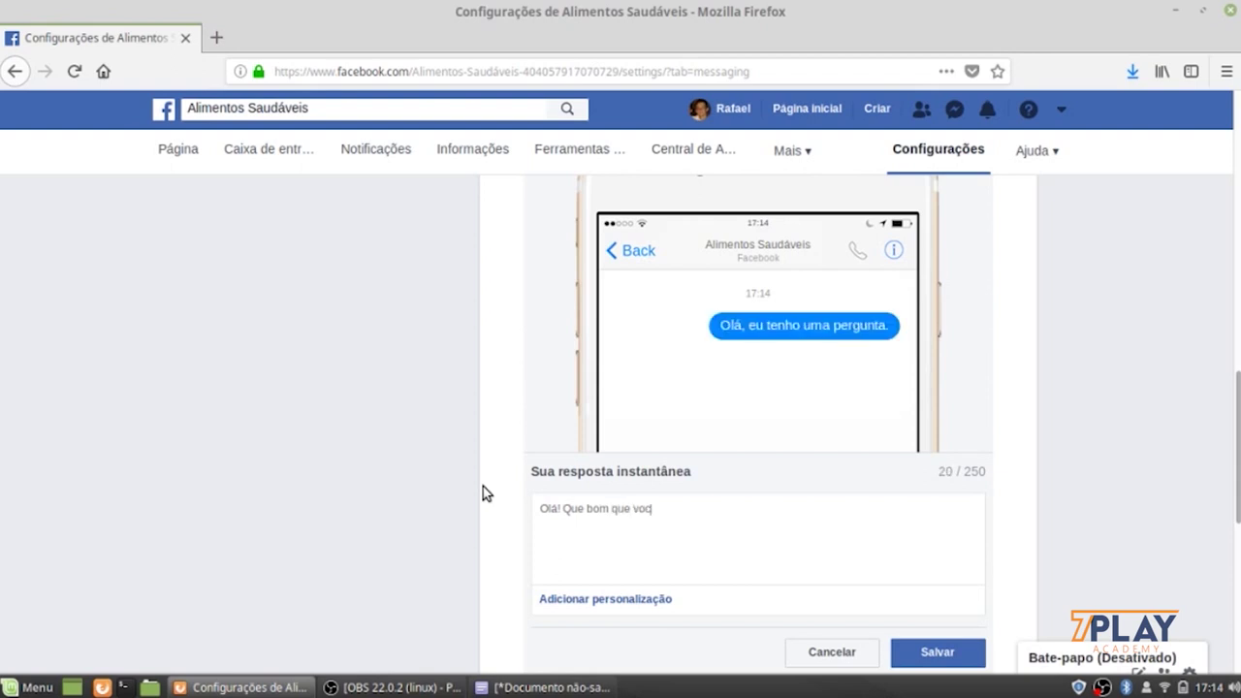
pyautogui.write('ê')
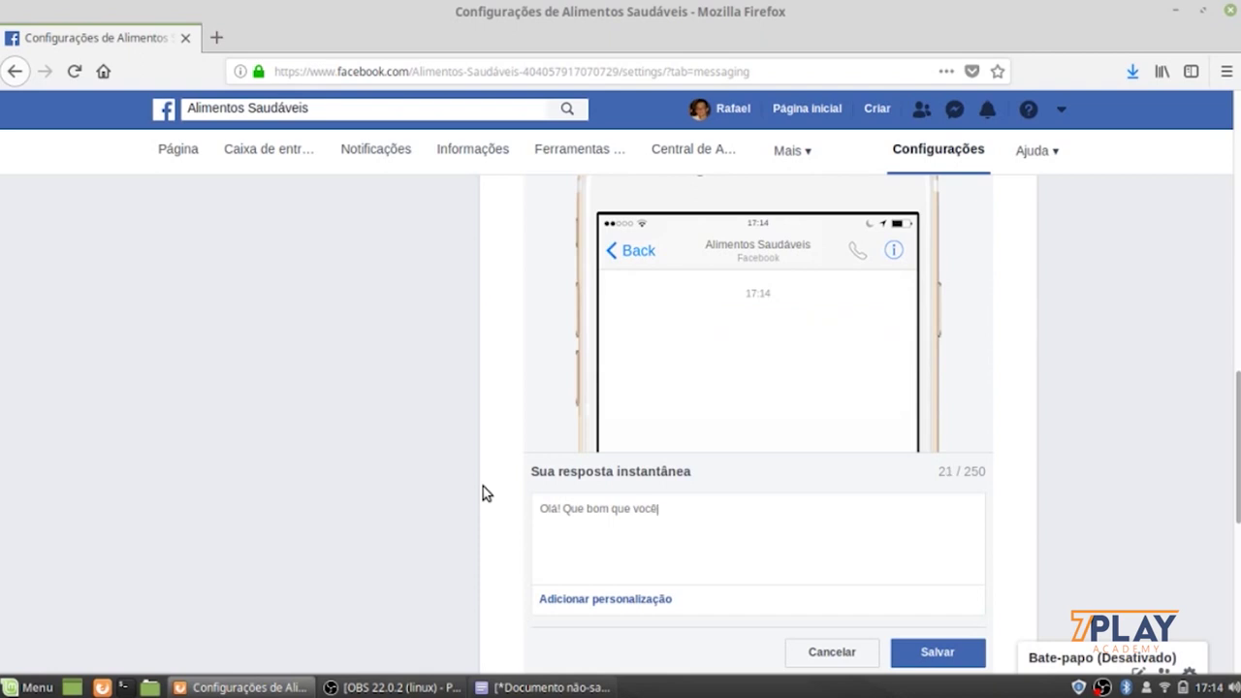
pyautogui.write(' entrou em contato! Já já alguém')
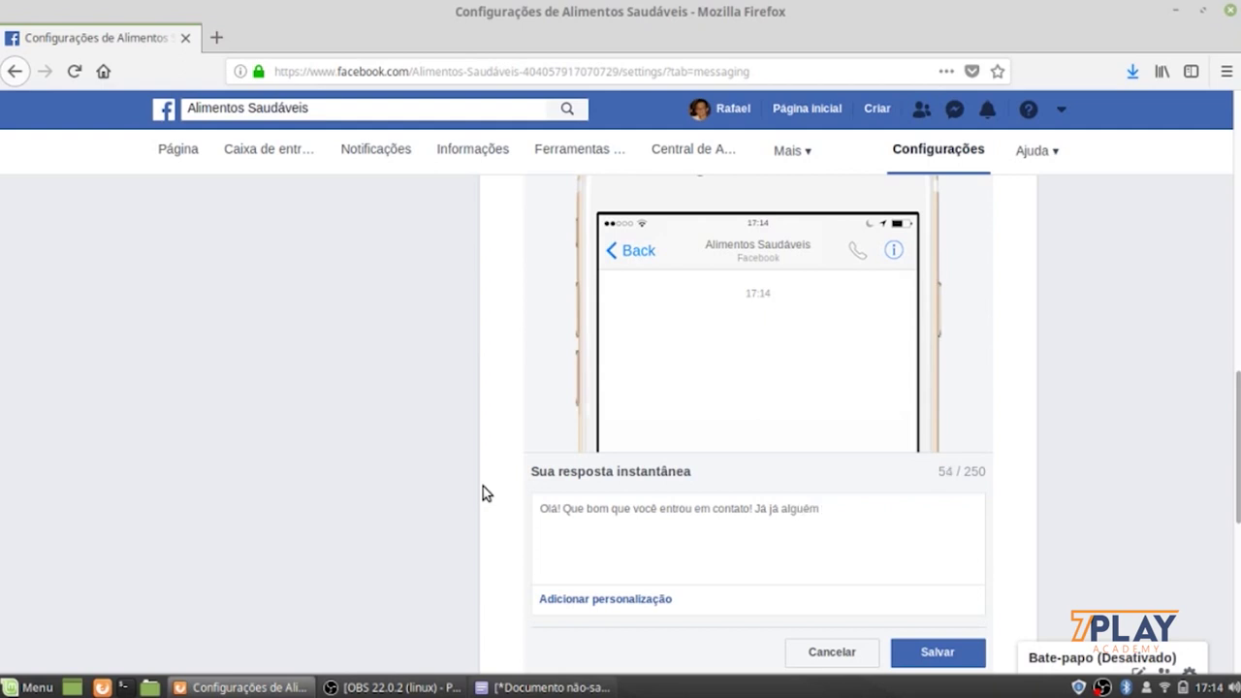
pyautogui.write('da minha equipe vai falar com ')
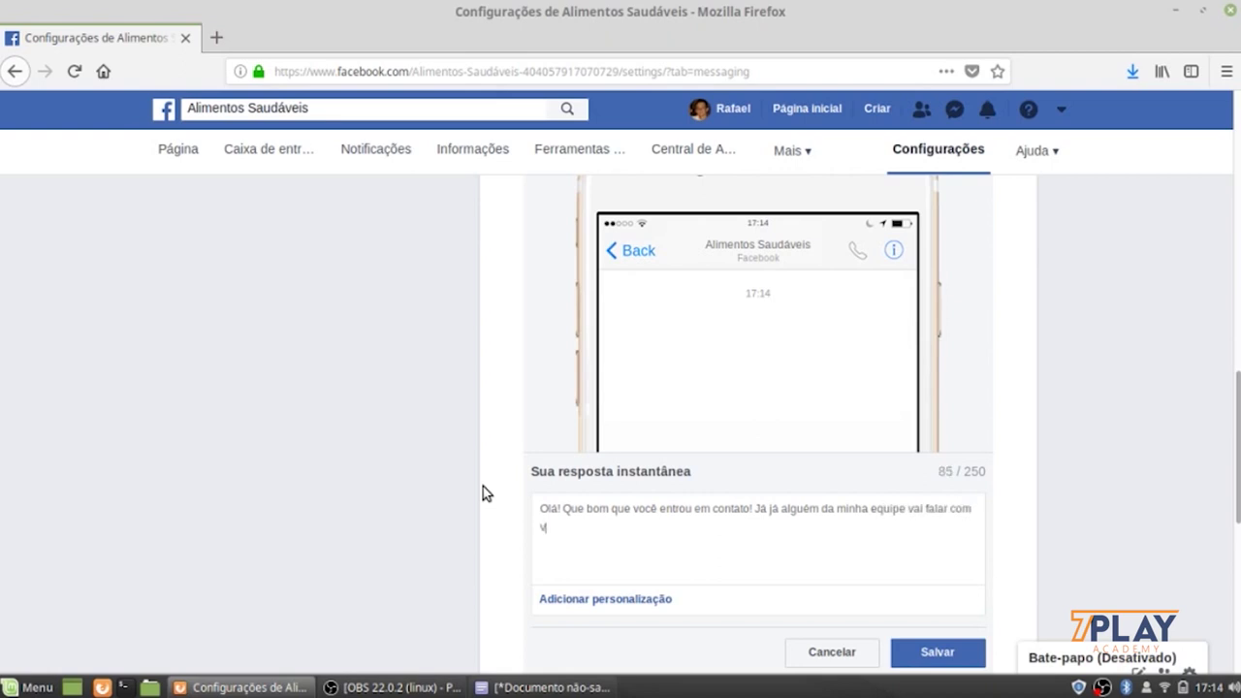
pyautogui.write('você, ok?')
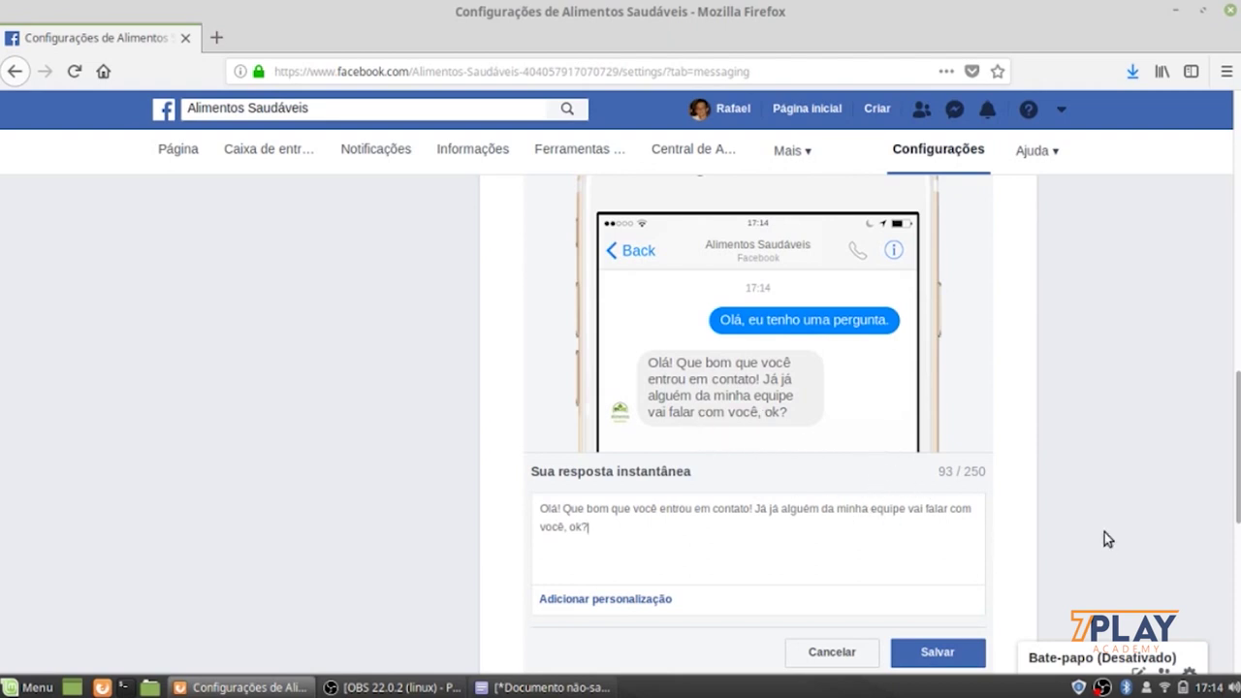
pyautogui.scroll(-1, 894, 471)
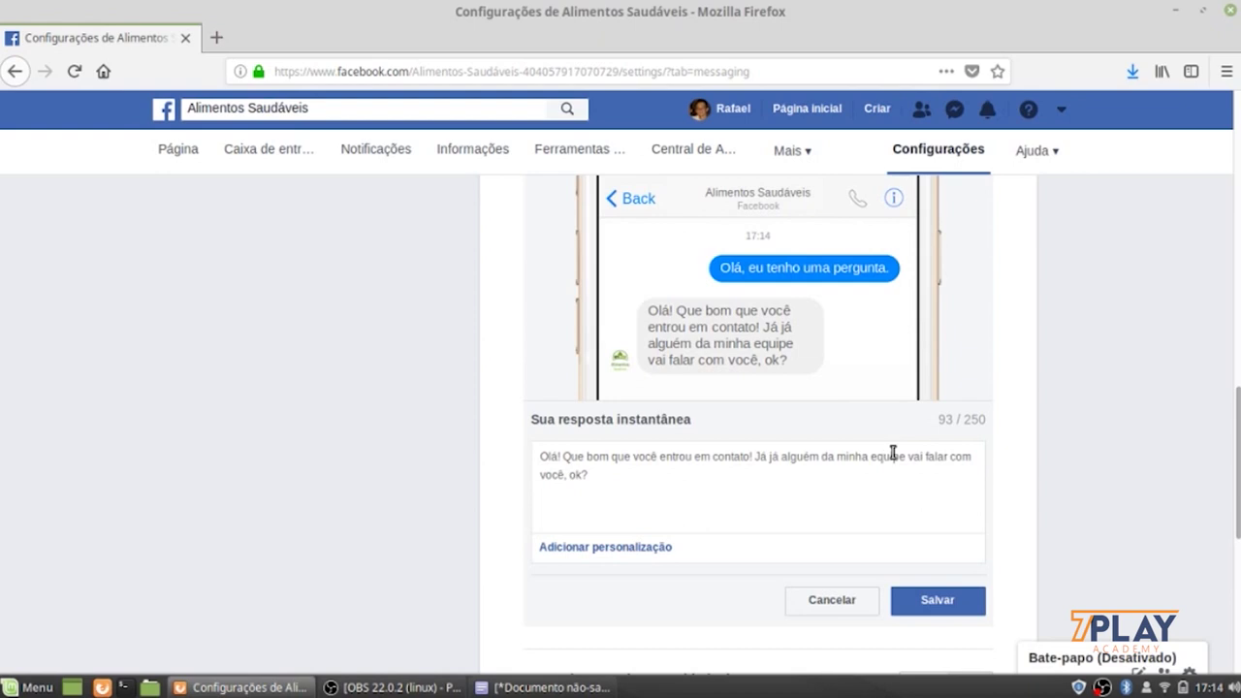
pyautogui.click(936, 598)
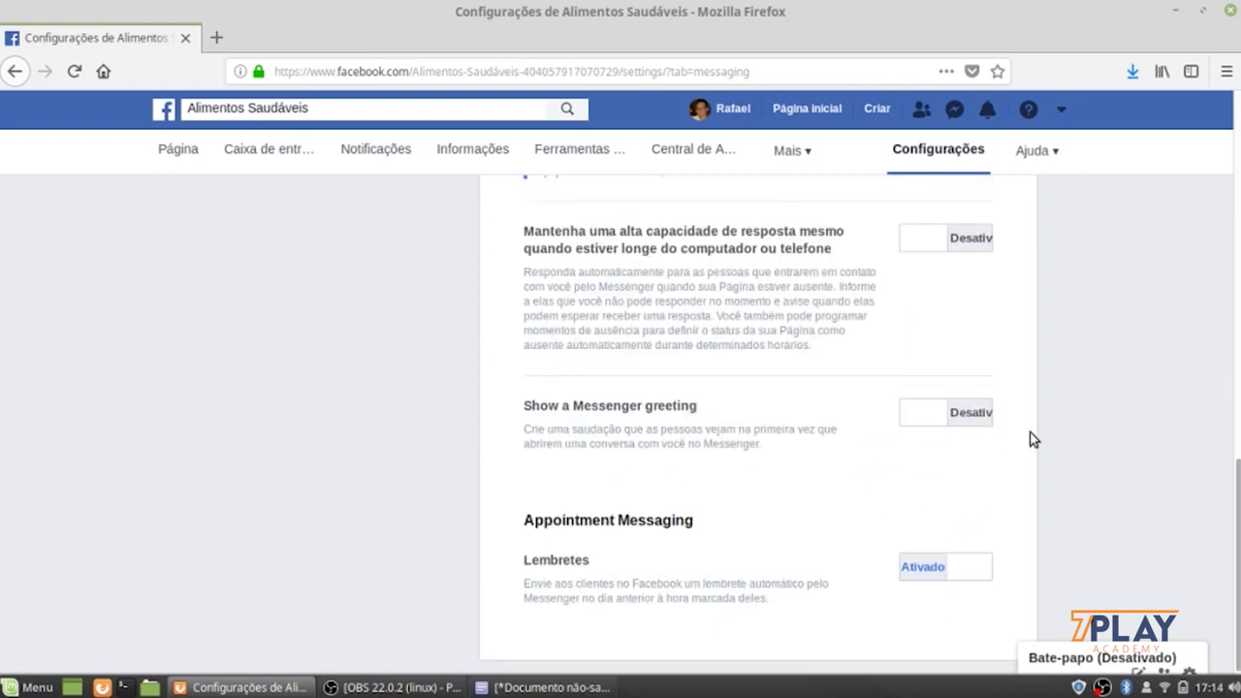
# - Review the saved instant reply and the neighbouring response assistant options in the messaging settings
pyautogui.scroll(5, 1069, 439)
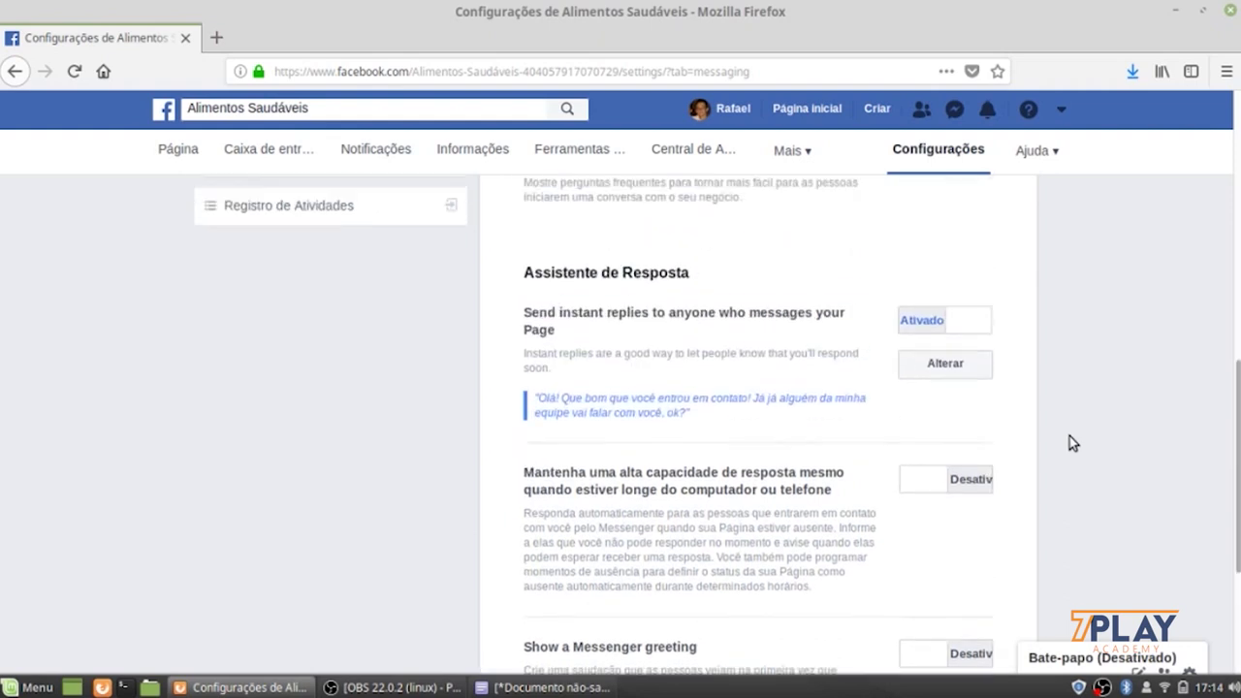
pyautogui.scroll(1, 957, 398)
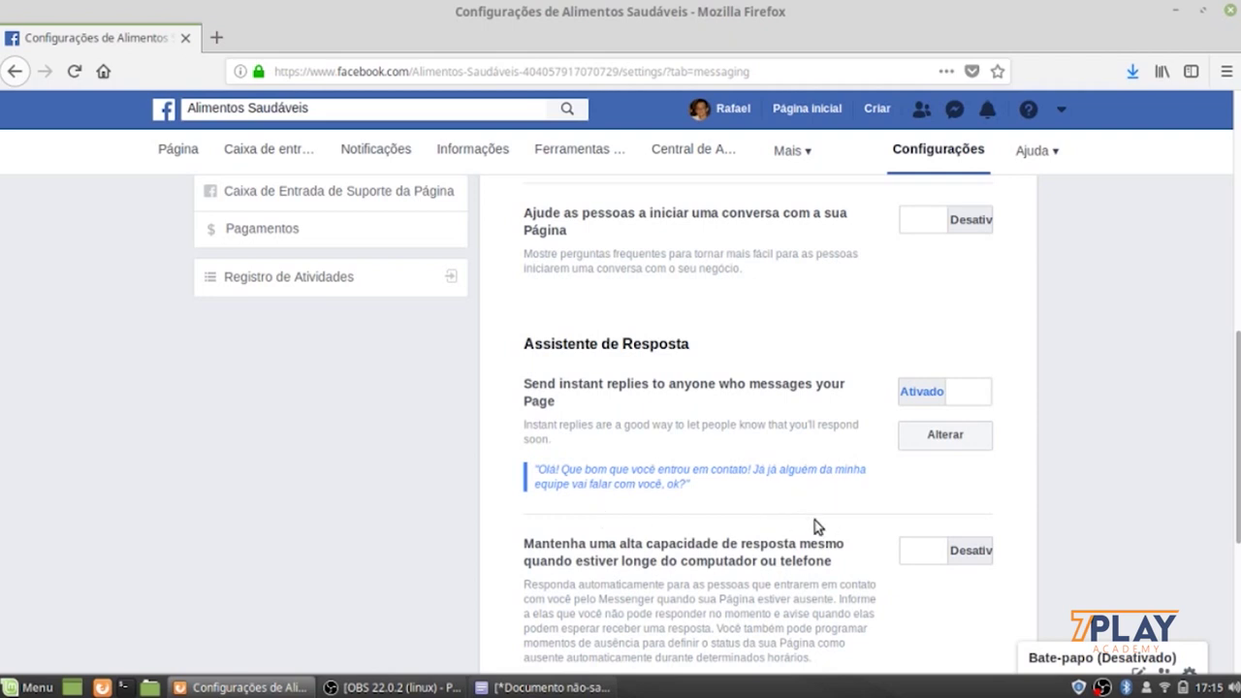
pyautogui.scroll(-2, 790, 532)
pyautogui.scroll(8, 791, 532)
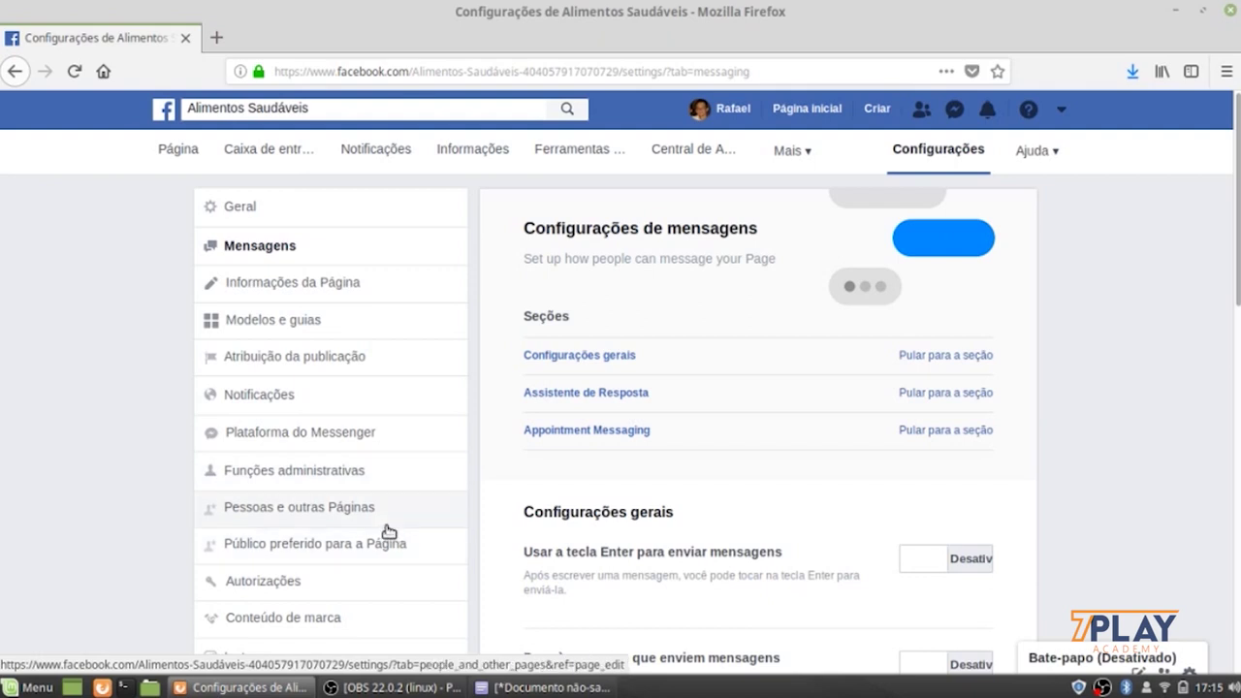
# - Read the page's preferred audience section and its linked help article on country and age restrictions, and return to the settings
pyautogui.scroll(-2, 387, 531)
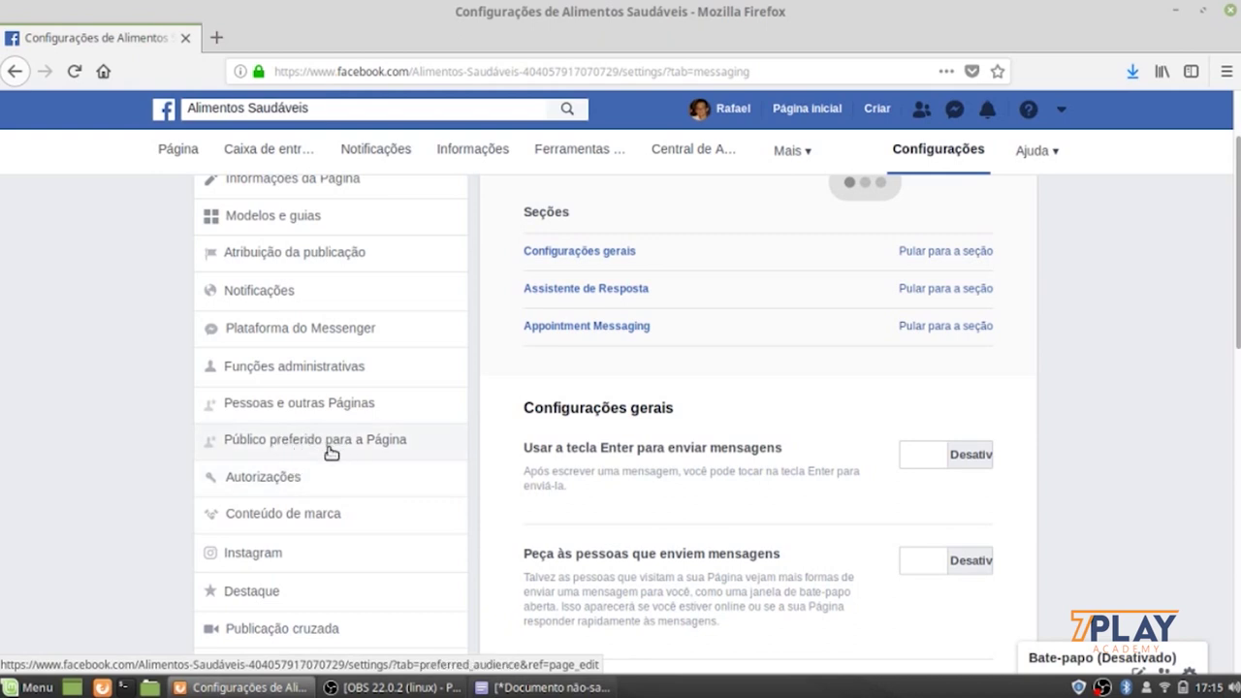
pyautogui.click(335, 447)
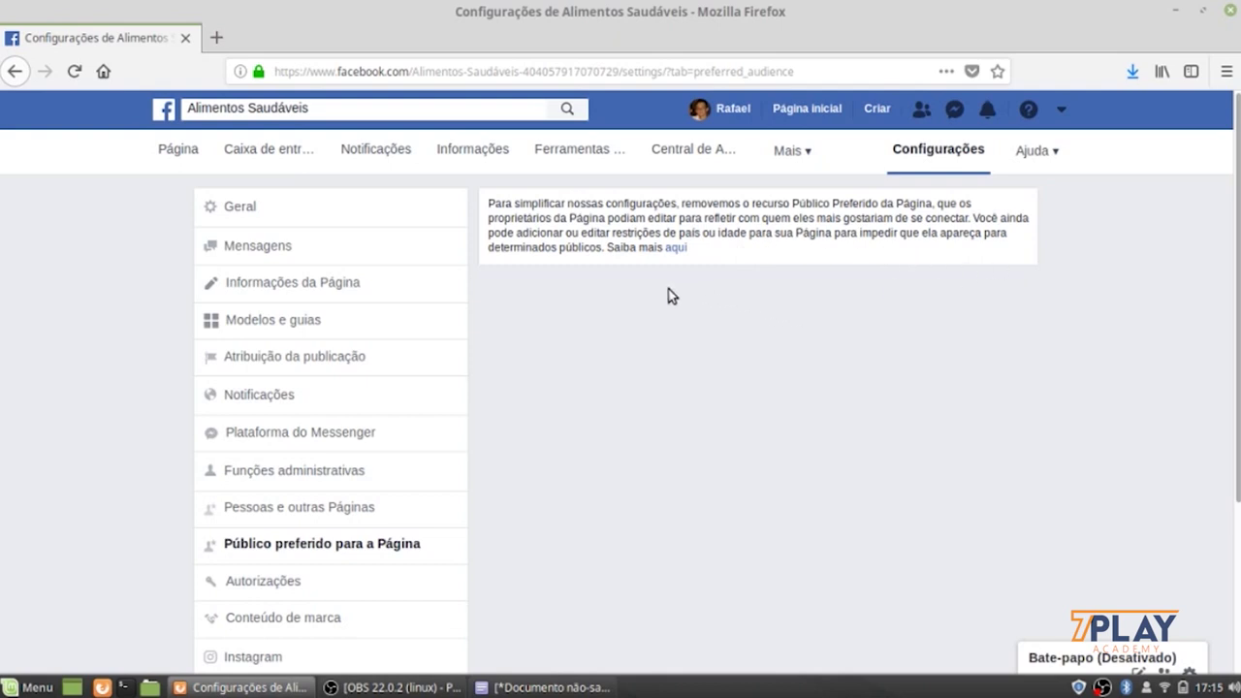
pyautogui.click(672, 248)
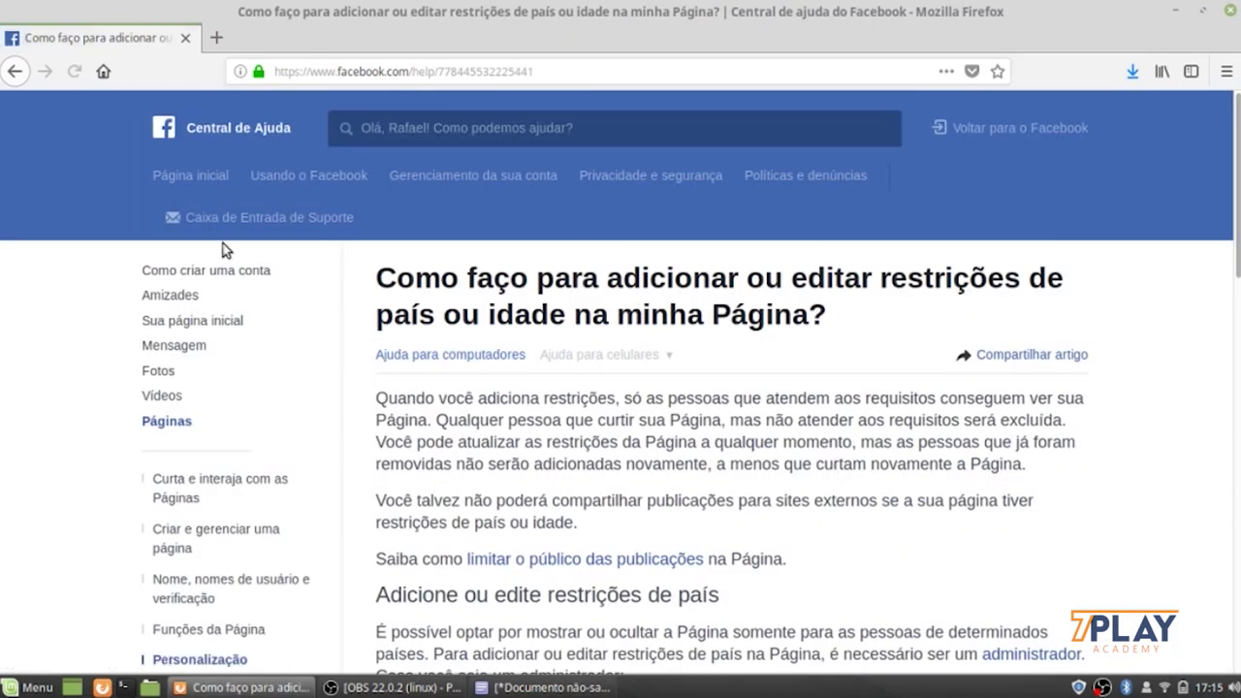
pyautogui.click(15, 73)
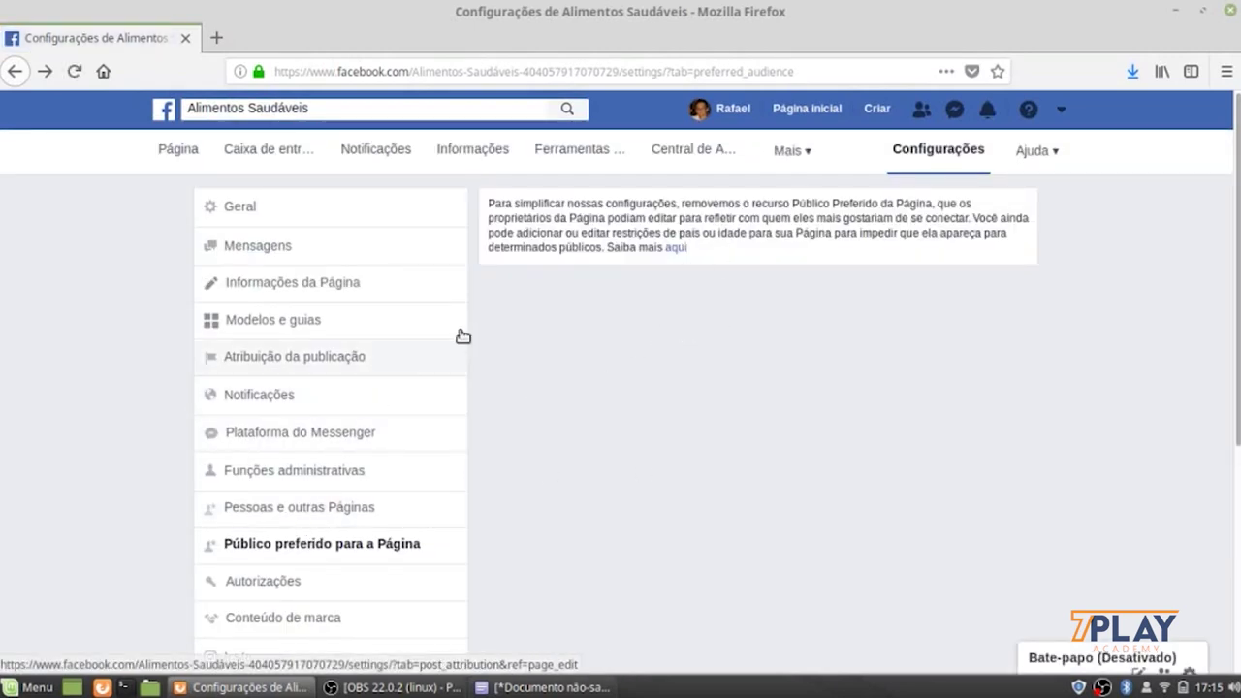
# - Open the people and other pages section, return to the preferred audience section and look over the list of settings categories
pyautogui.click(296, 511)
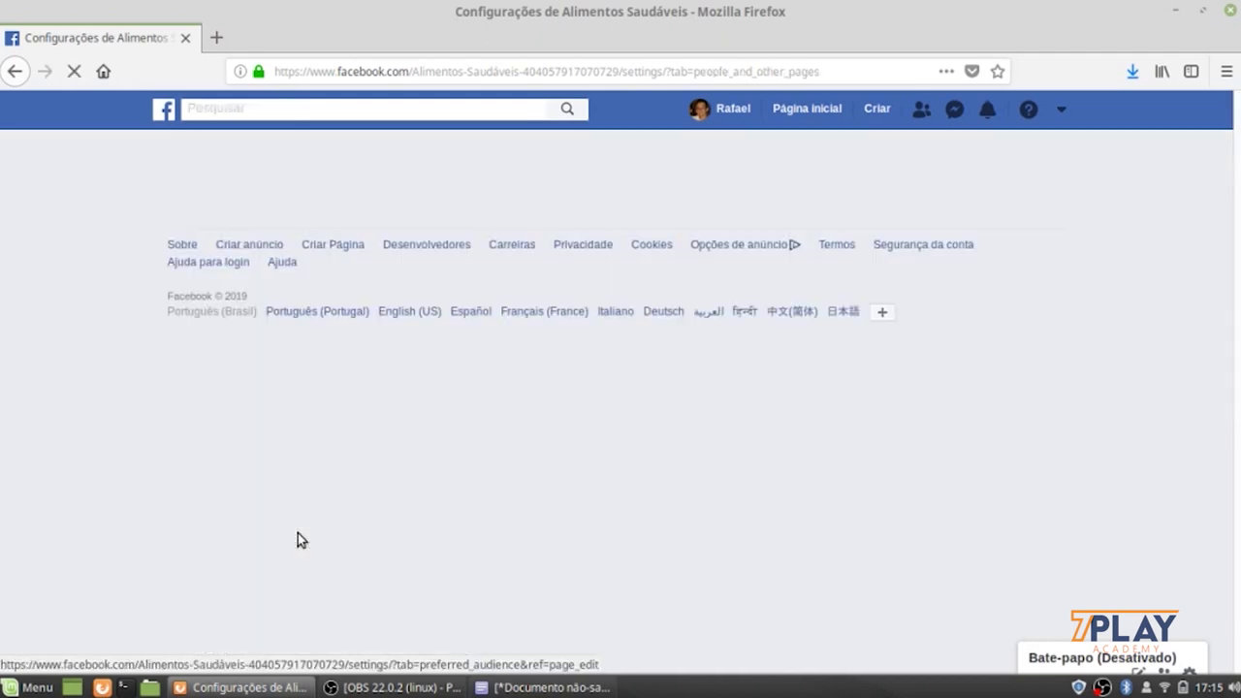
pyautogui.click(293, 546)
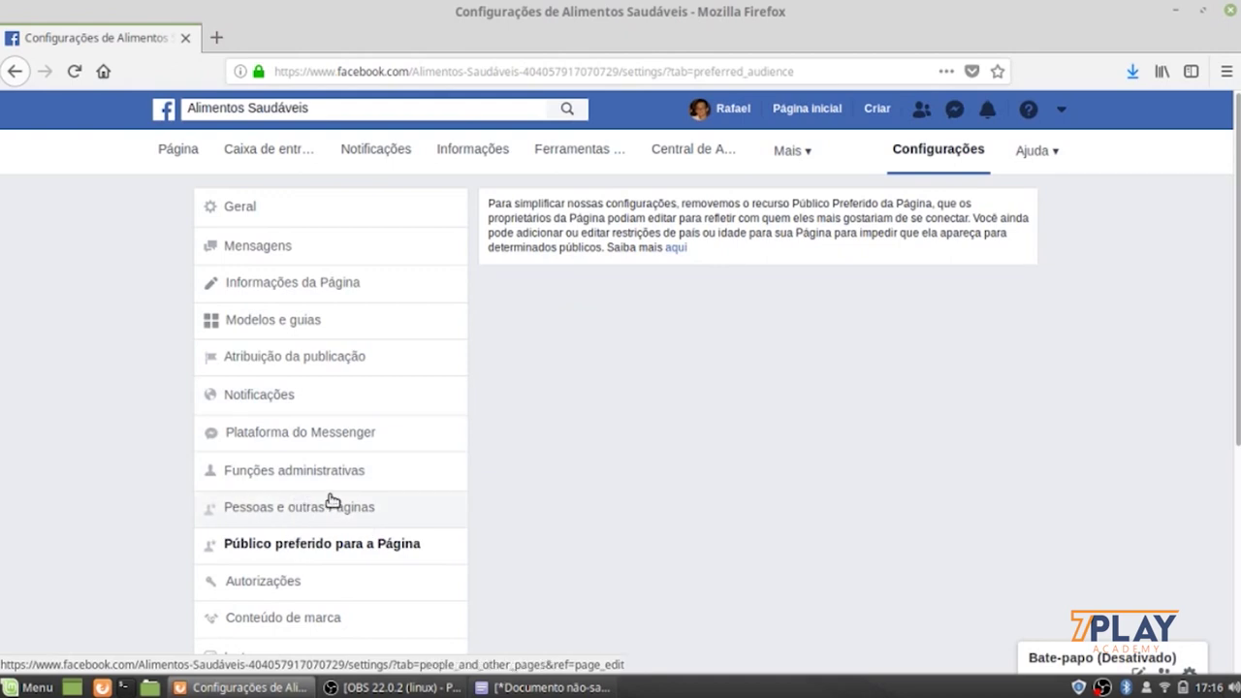
pyautogui.scroll(-3, 331, 500)
pyautogui.scroll(-2, 397, 576)
pyautogui.scroll(5, 397, 576)
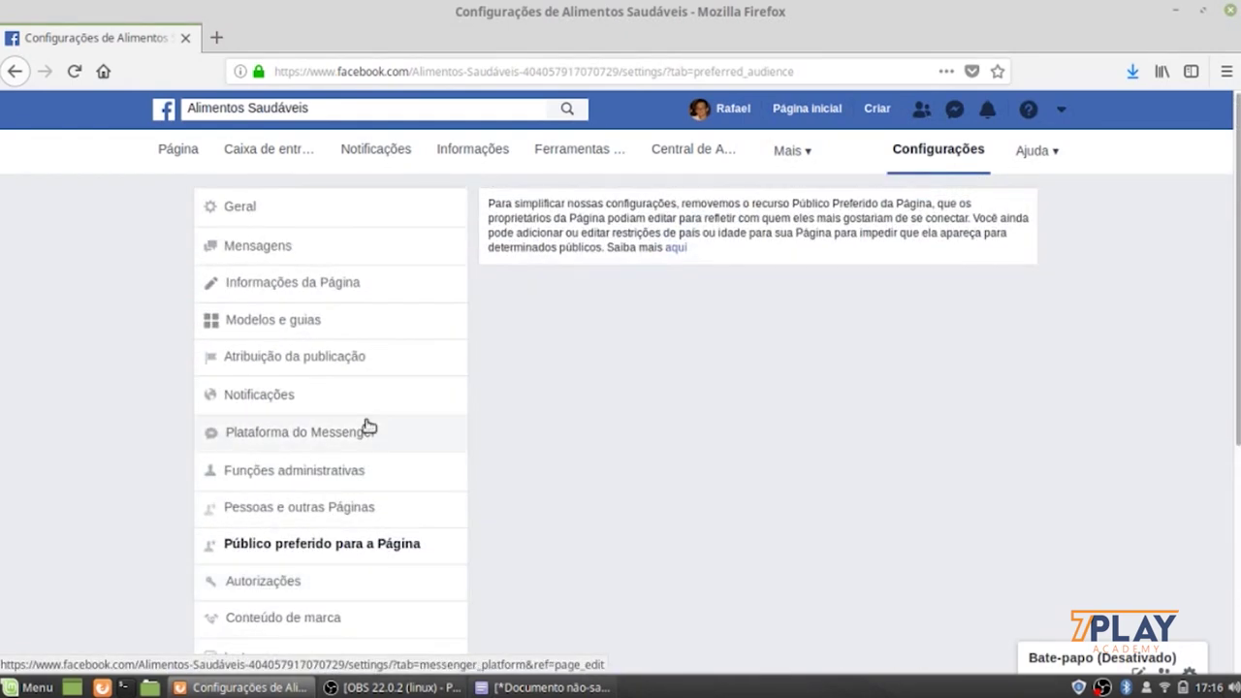
# - Review the page's general settings, from page visibility and country and age restrictions down to the page download option
pyautogui.click(318, 211)
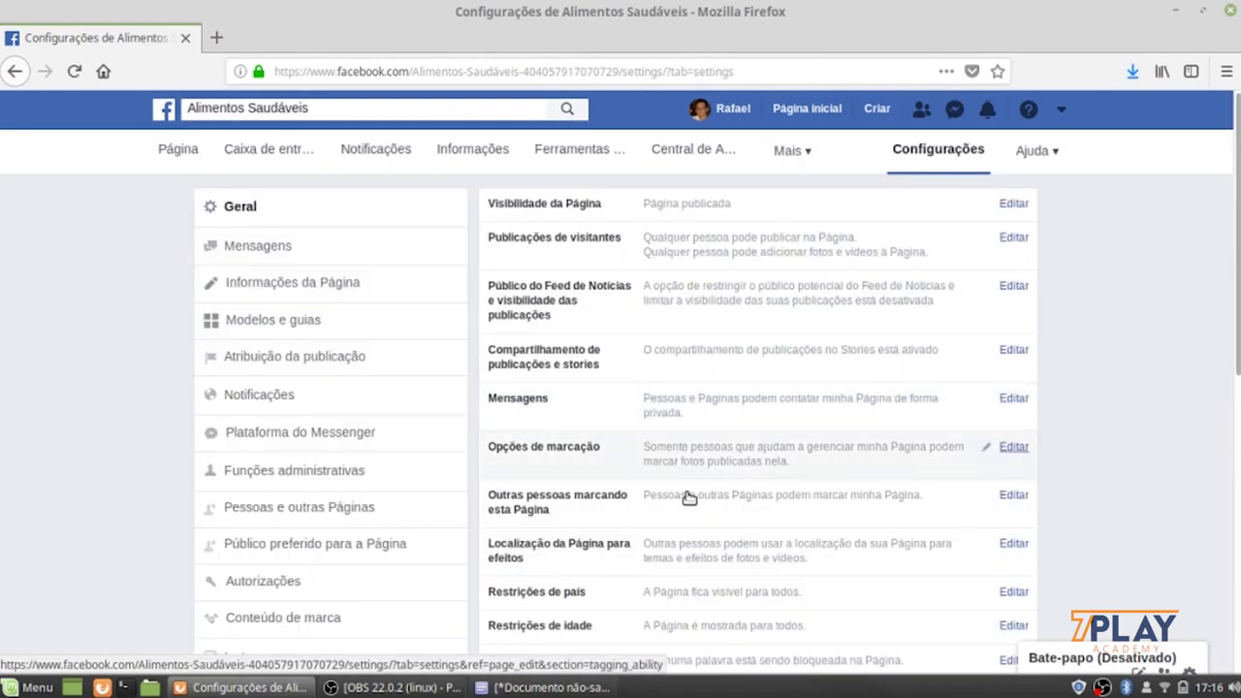
pyautogui.scroll(-2, 785, 542)
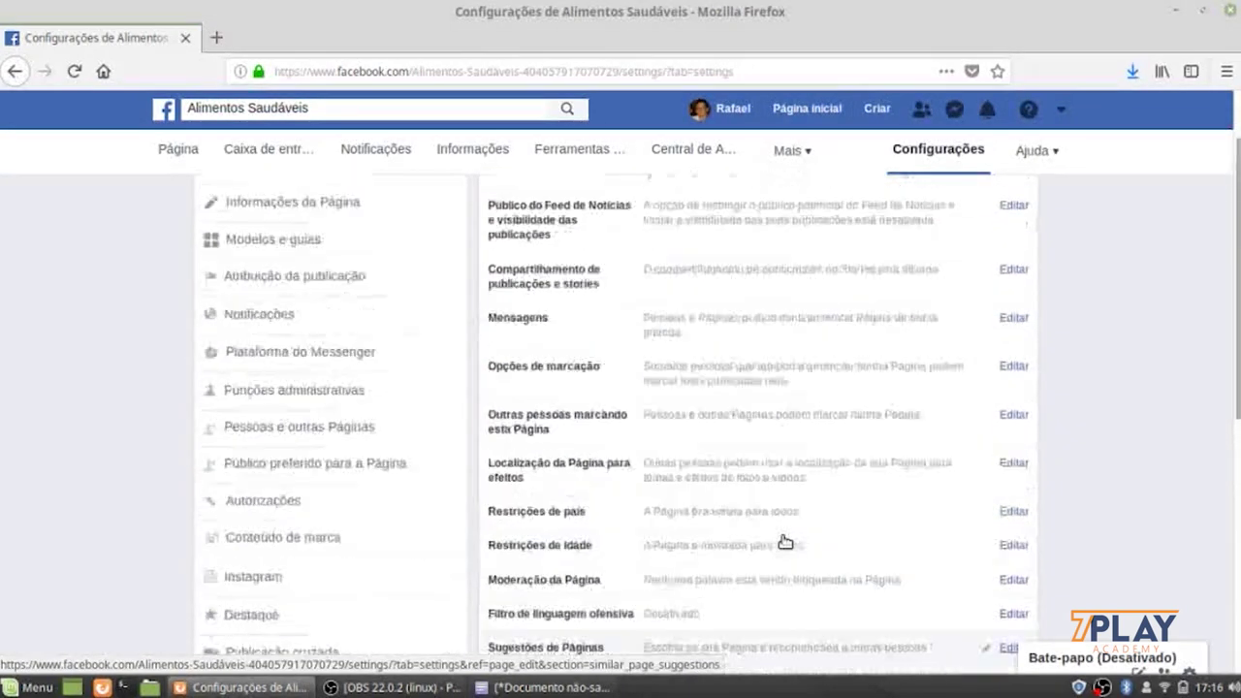
pyautogui.scroll(2, 785, 543)
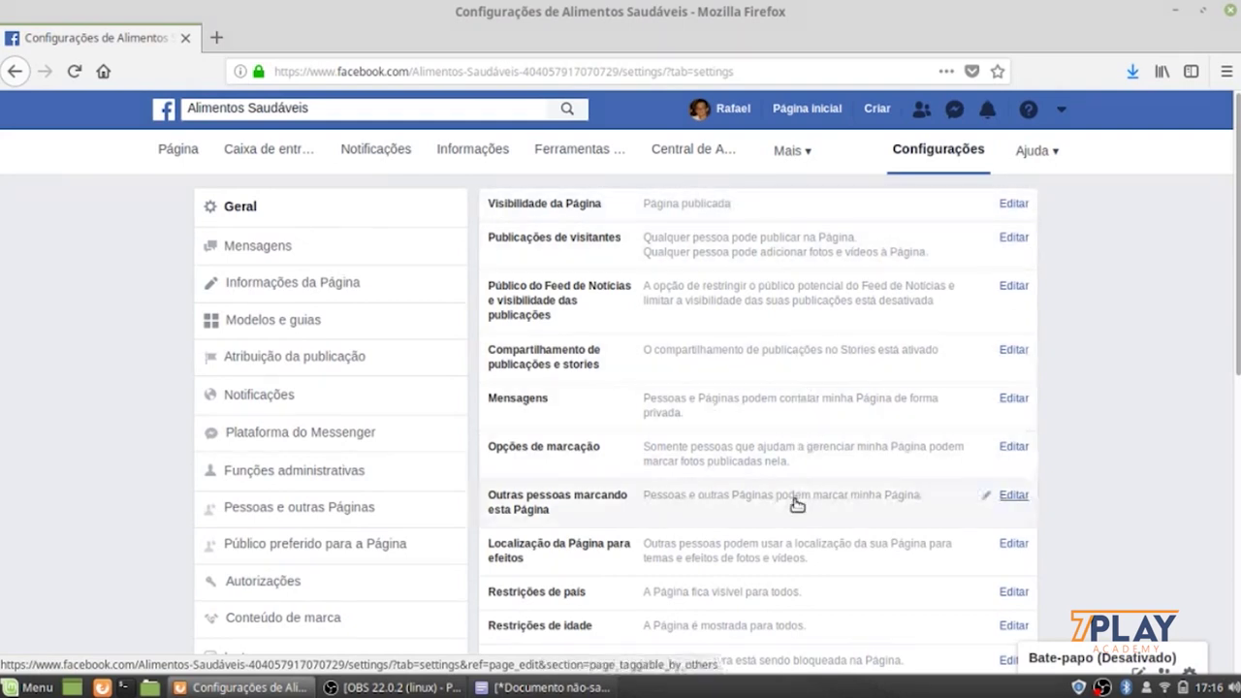
pyautogui.scroll(-8, 795, 504)
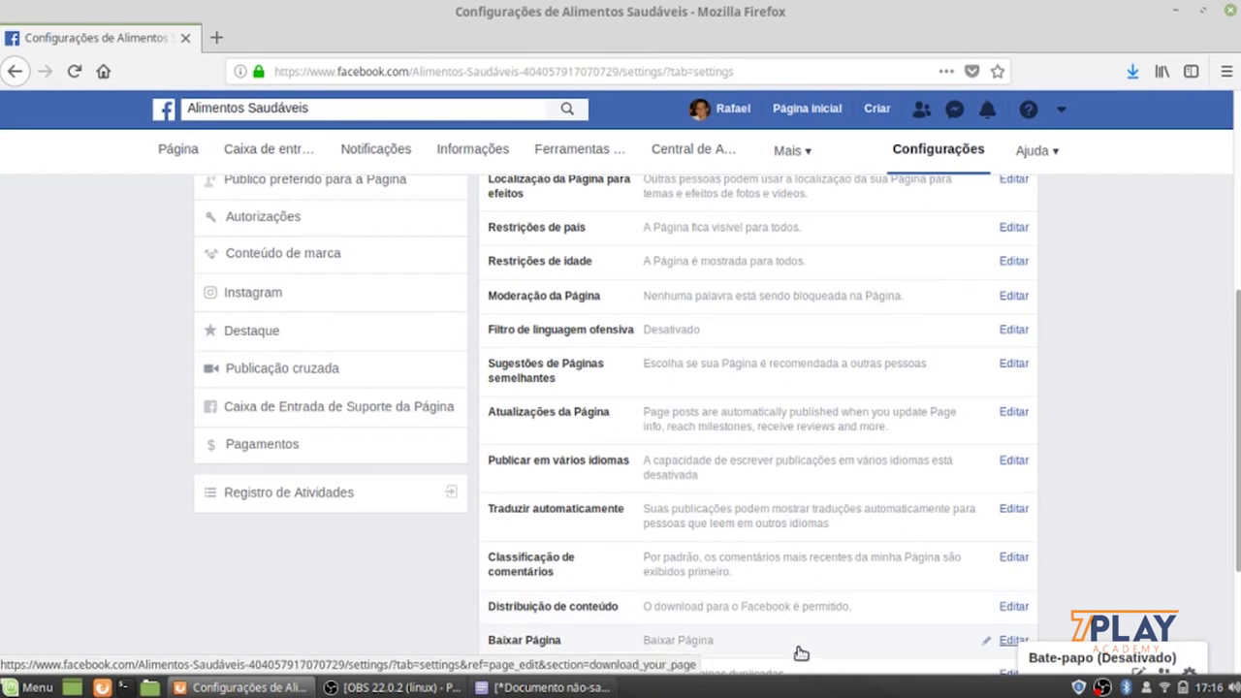
pyautogui.scroll(3, 798, 459)
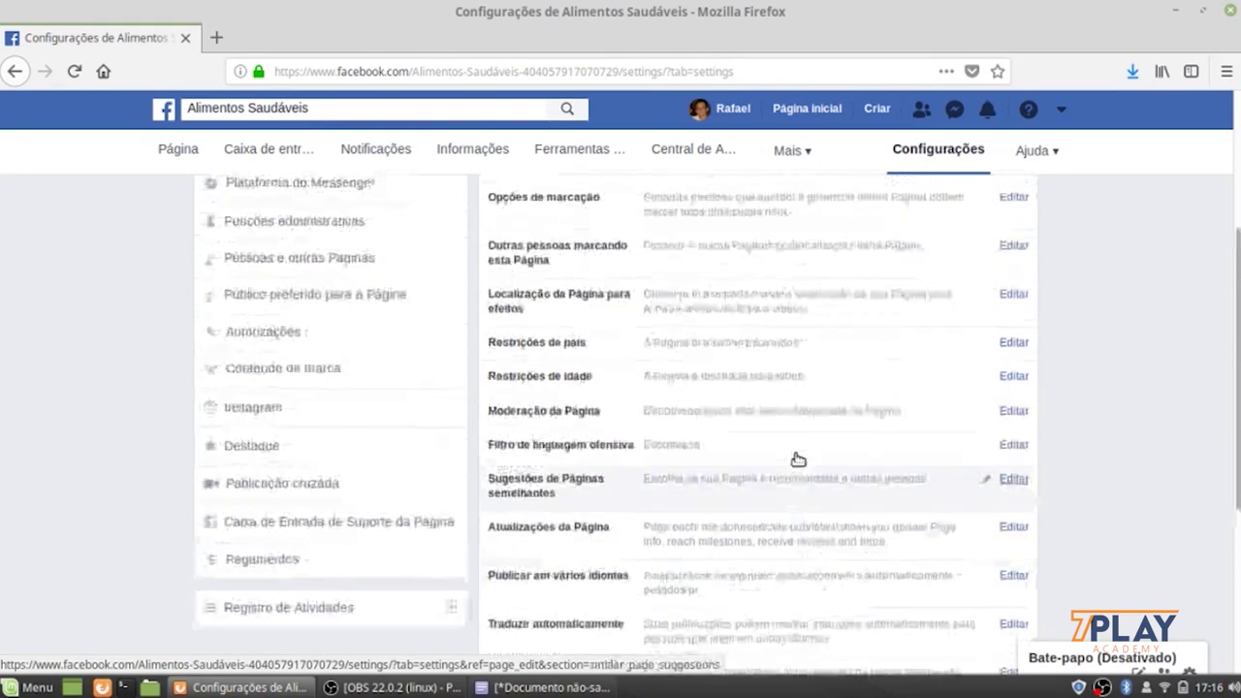
pyautogui.scroll(5, 798, 458)
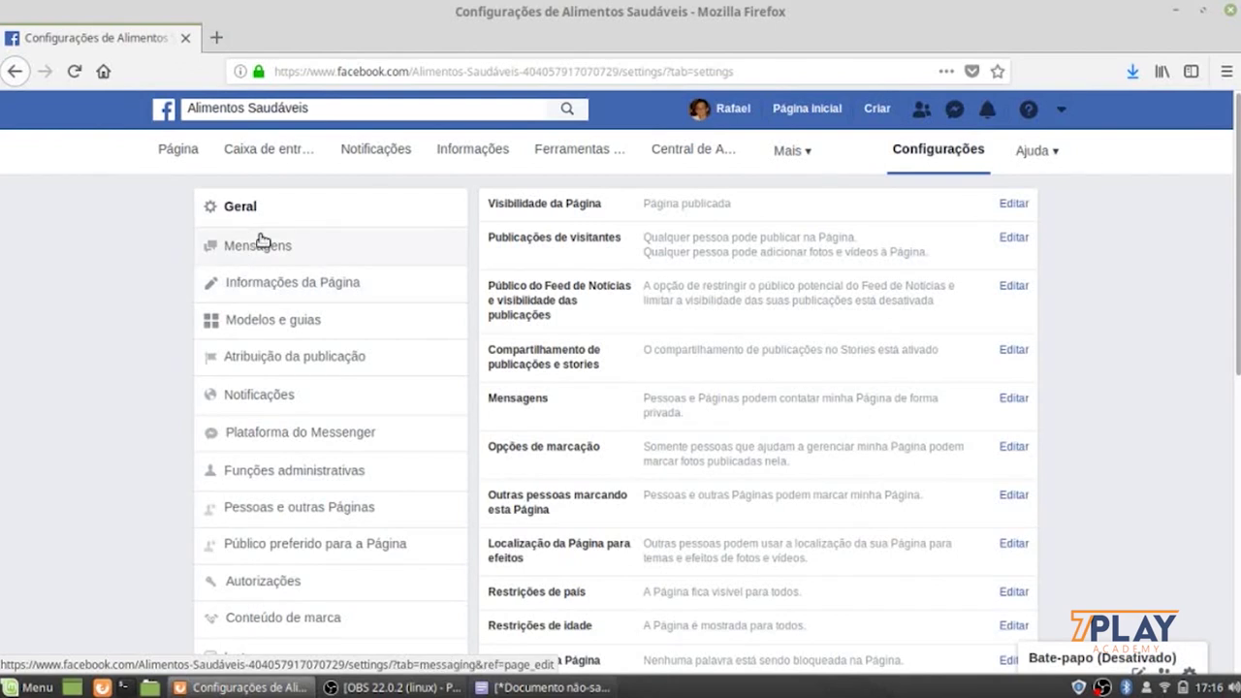
# - Reopen the page's messaging settings and review the general messaging options and the response assistant section
pyautogui.click(304, 258)
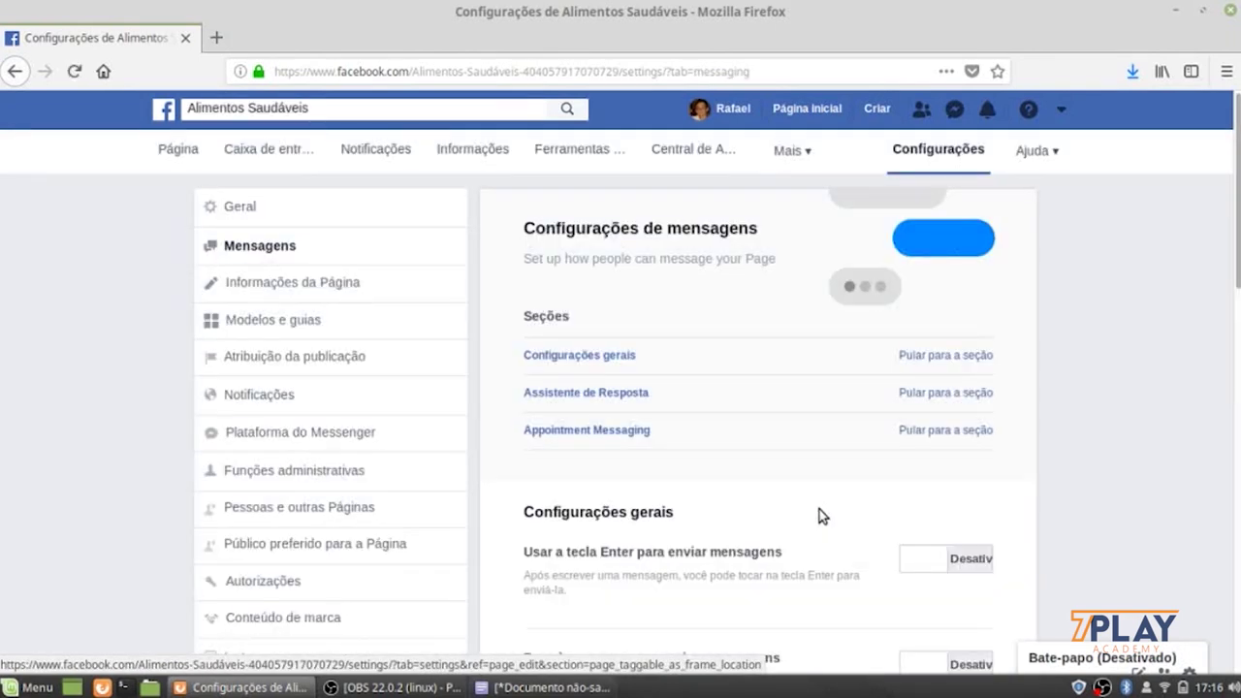
pyautogui.scroll(-6, 819, 511)
pyautogui.scroll(-3, 819, 511)
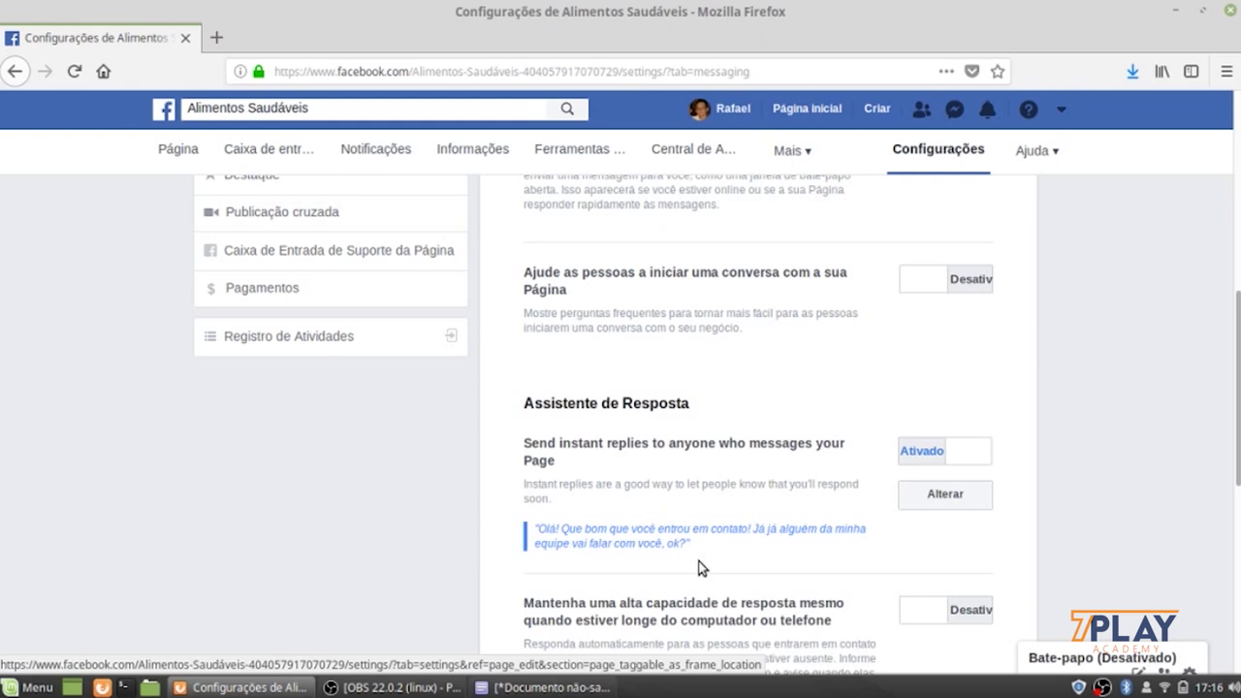
pyautogui.scroll(-3, 692, 465)
pyautogui.scroll(1, 693, 463)
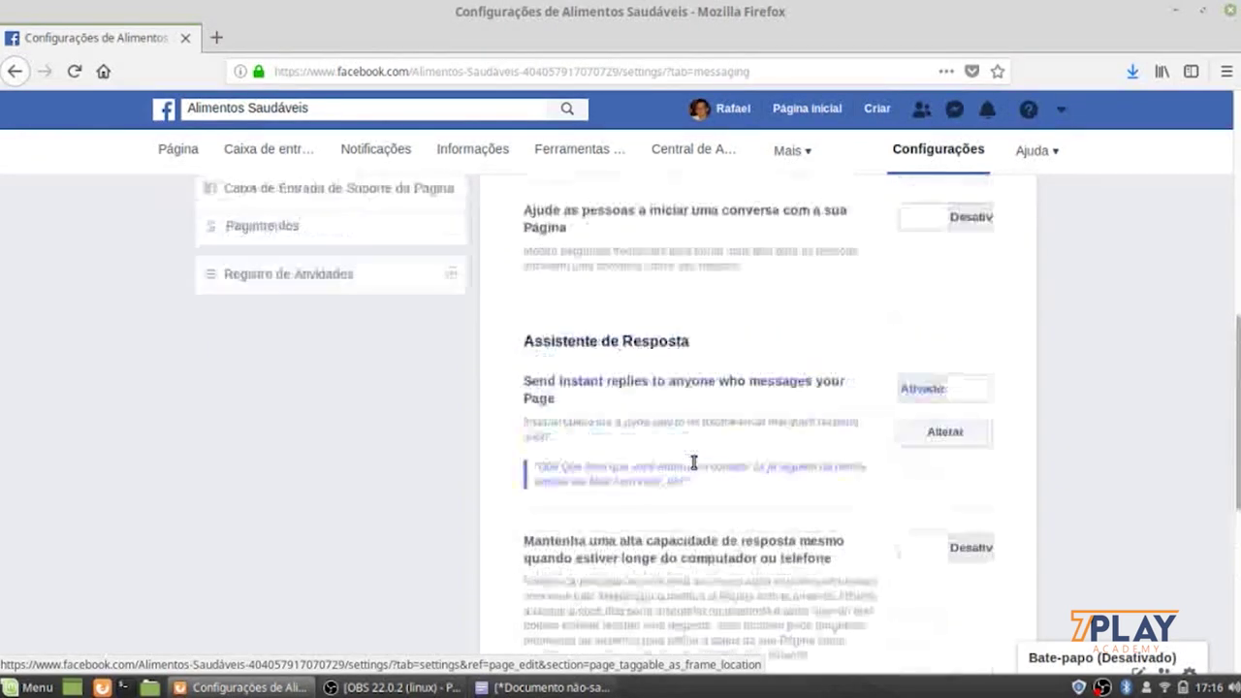
pyautogui.scroll(7, 693, 465)
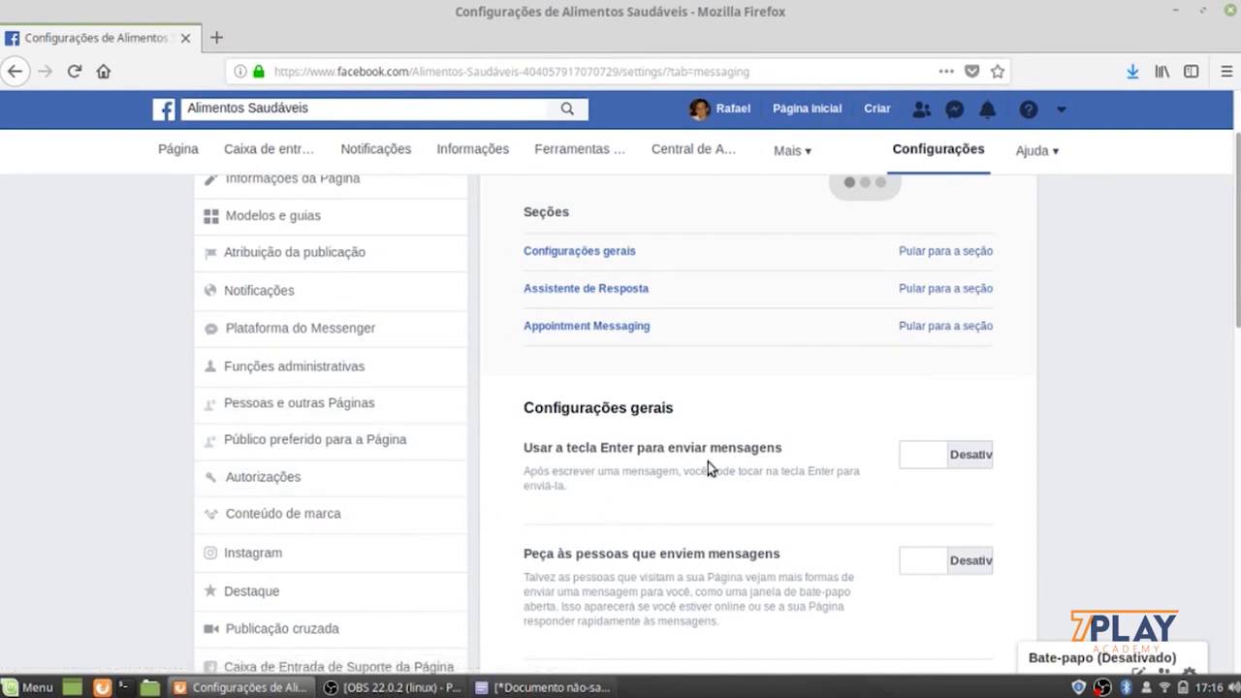
# - Open the page's administrative roles and examine the options for assigning a new role and the existing roles
pyautogui.click(292, 372)
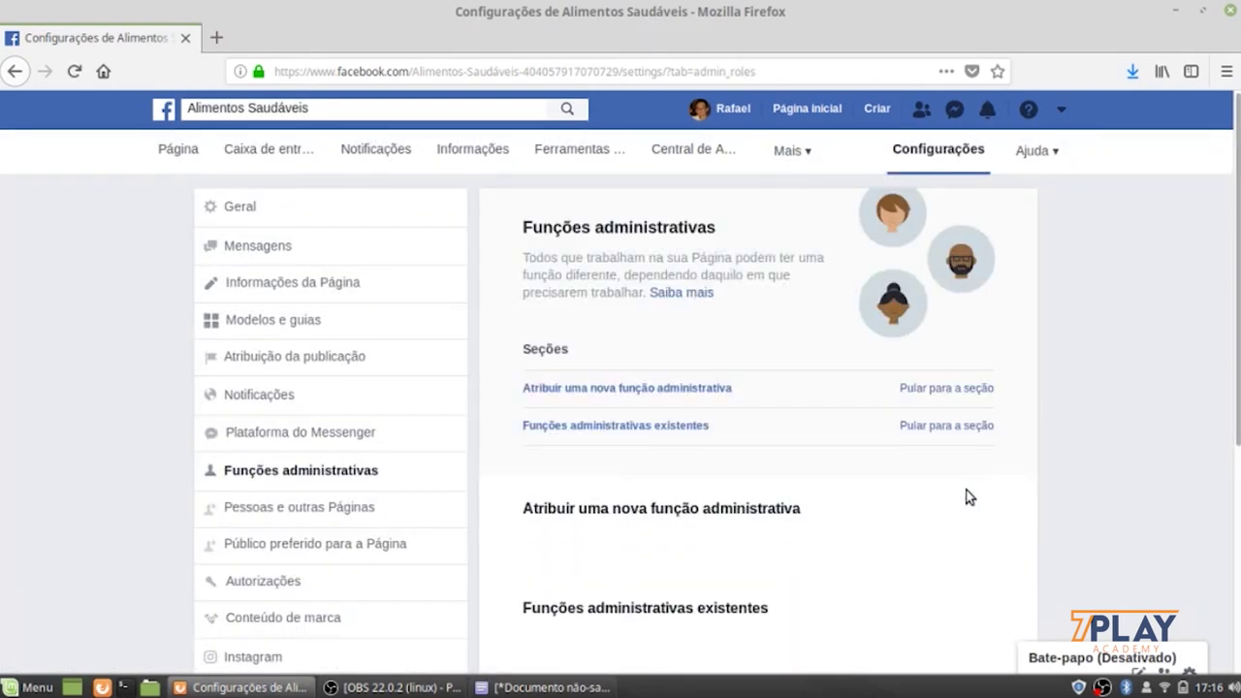
pyautogui.scroll(-5, 966, 498)
pyautogui.scroll(-2, 646, 553)
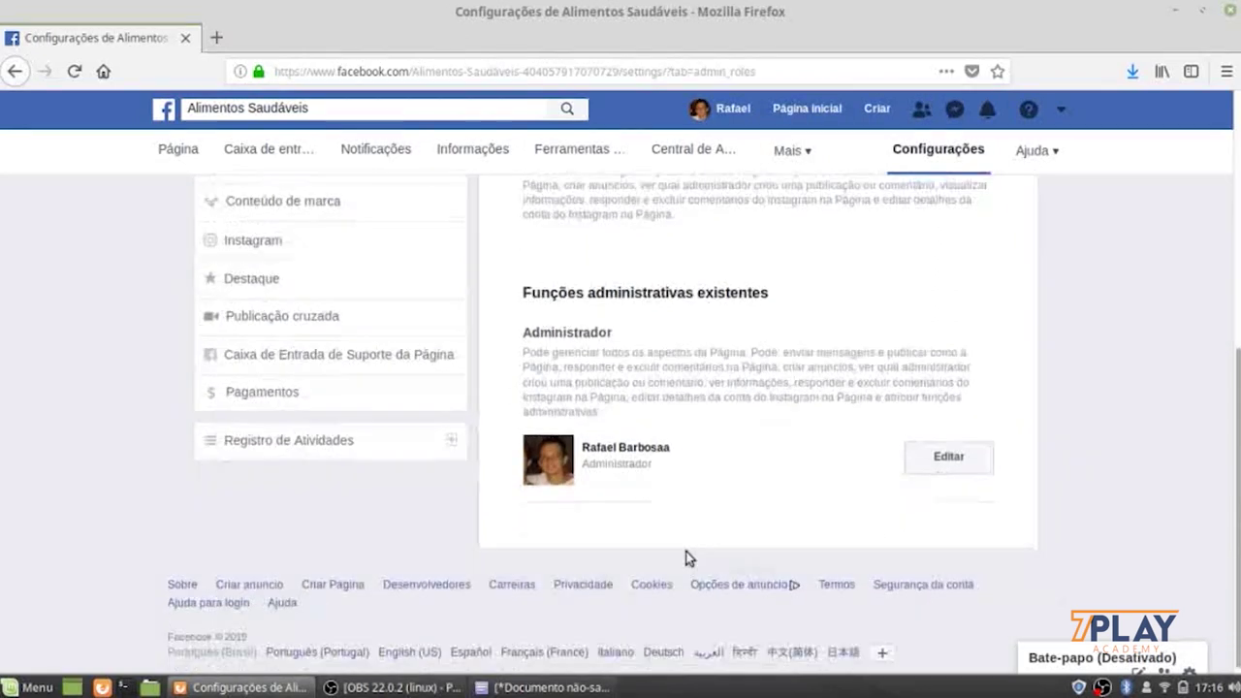
pyautogui.scroll(2, 678, 521)
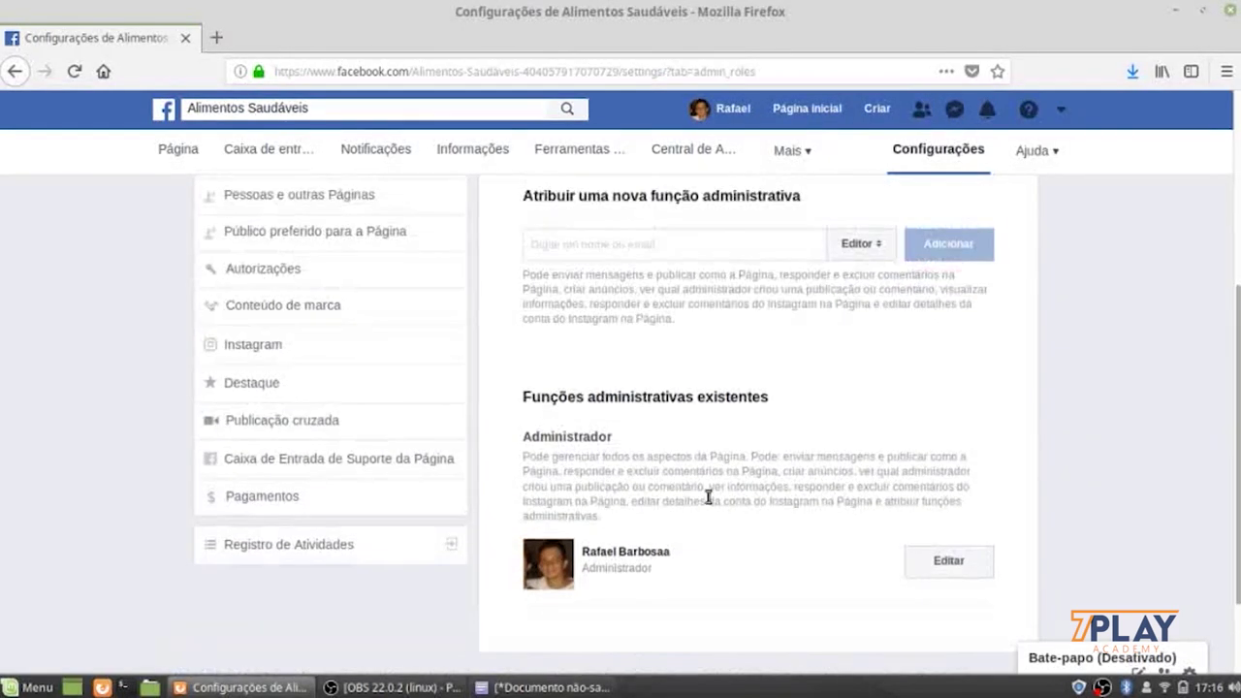
# - Examine the role types available for a new administrative role and close the list without choosing another one
pyautogui.click(875, 241)
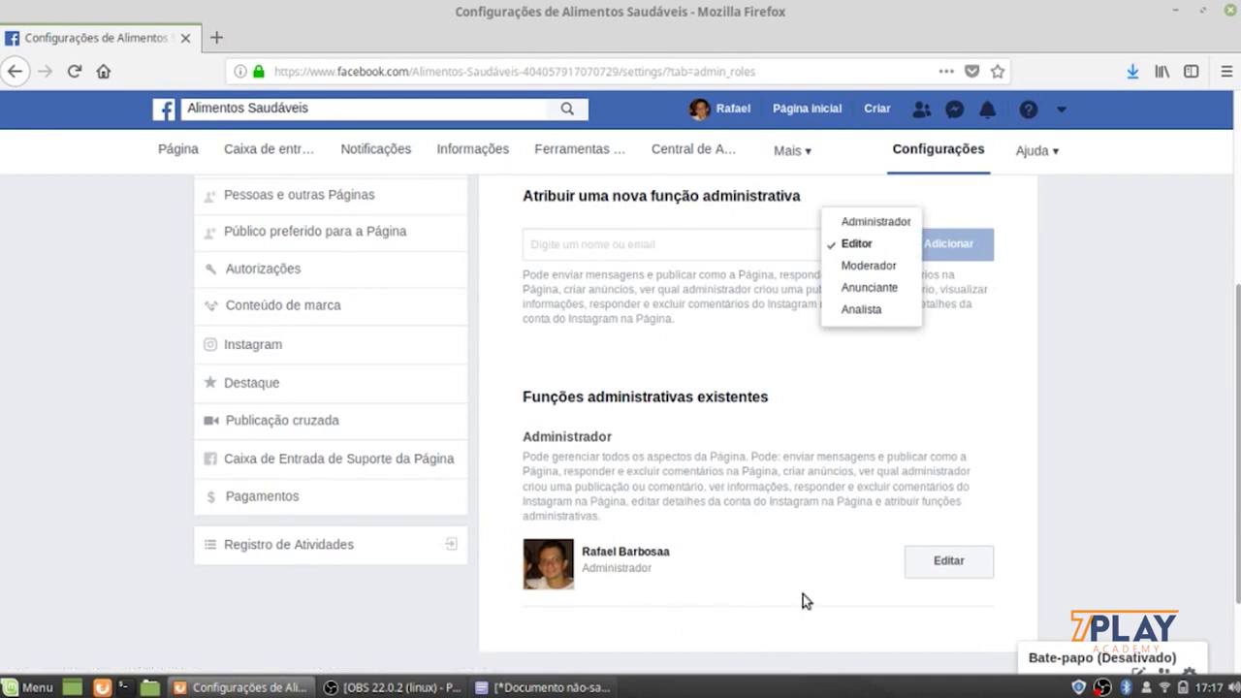
pyautogui.click(733, 351)
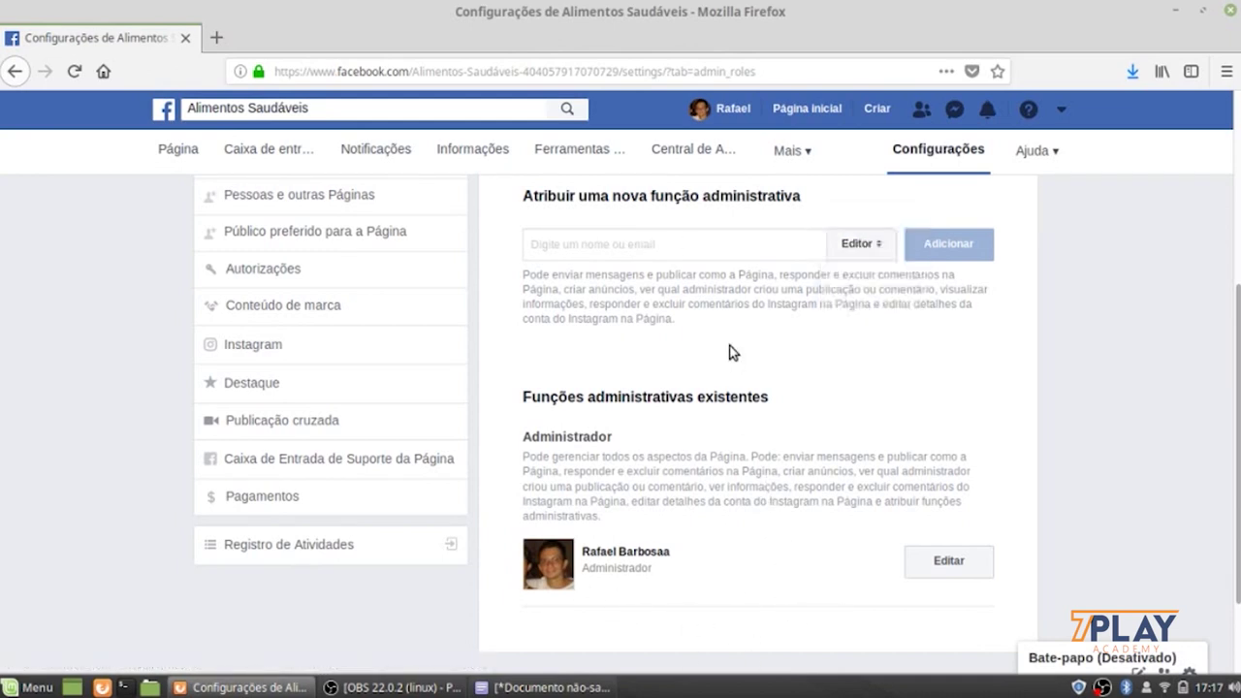
pyautogui.scroll(-2, 953, 404)
# - Return to the Alimentos Saudáveis page's home view and review its profile and cover images, published posts and scheduled post notice
pyautogui.scroll(5, 953, 404)
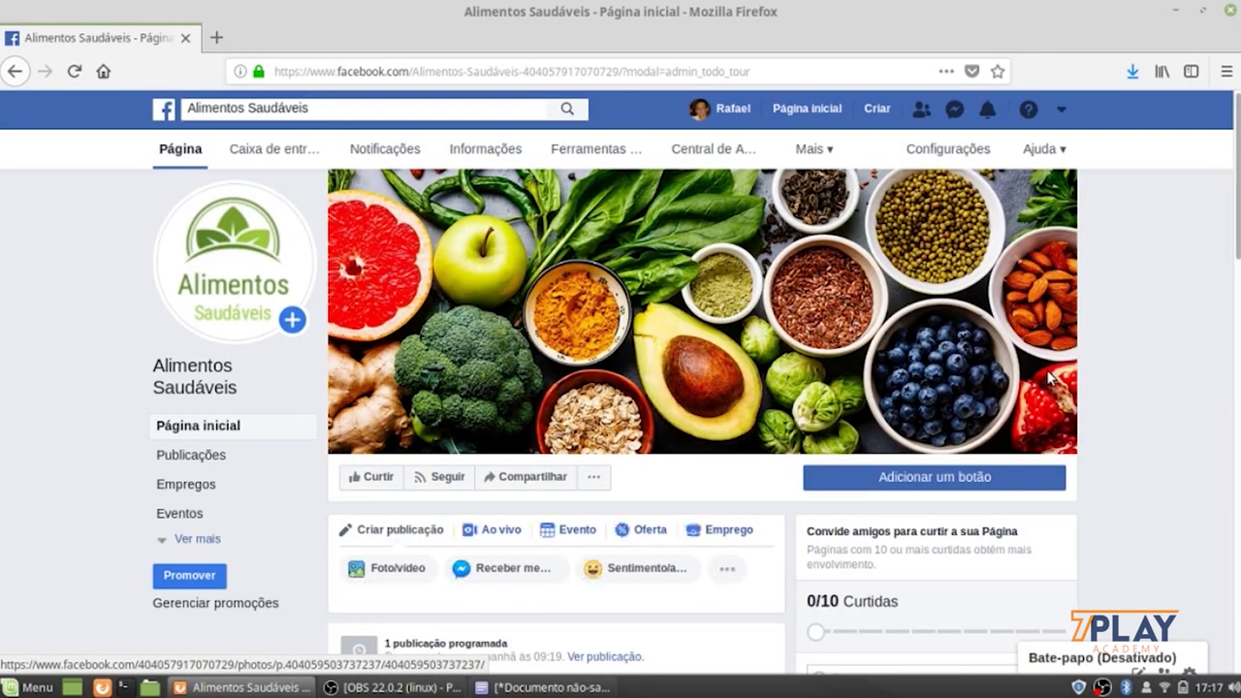
pyautogui.moveTo(249, 278)
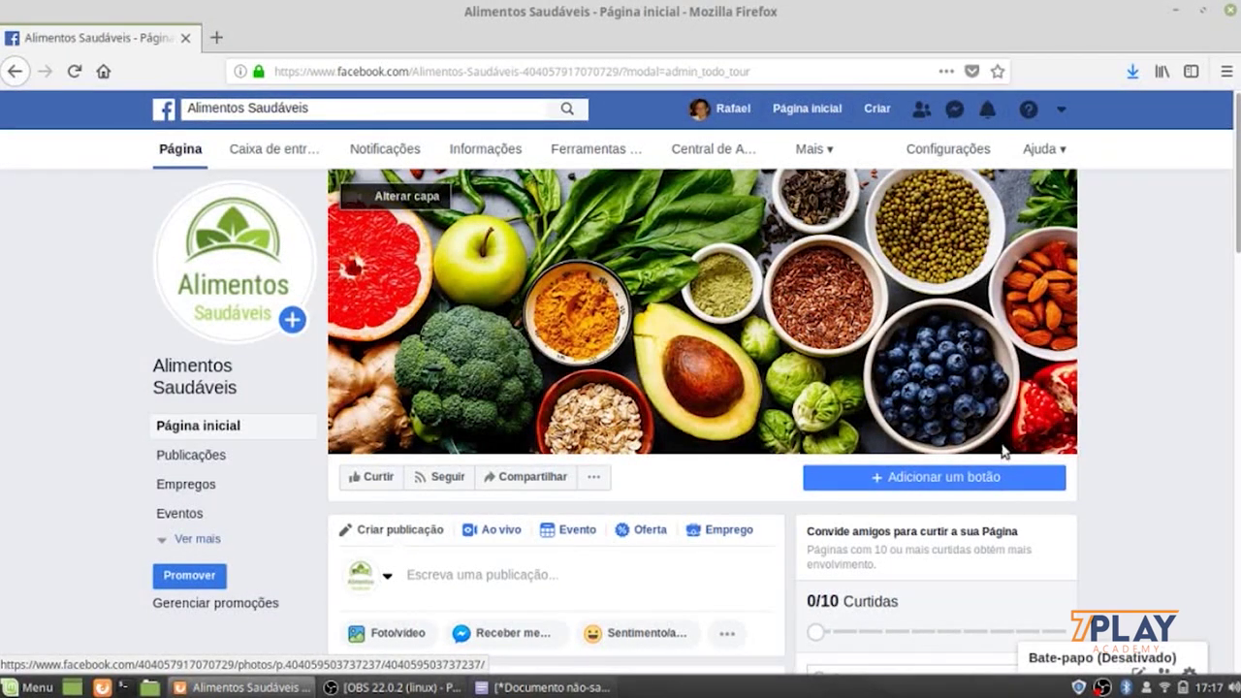
pyautogui.scroll(-5, 1074, 523)
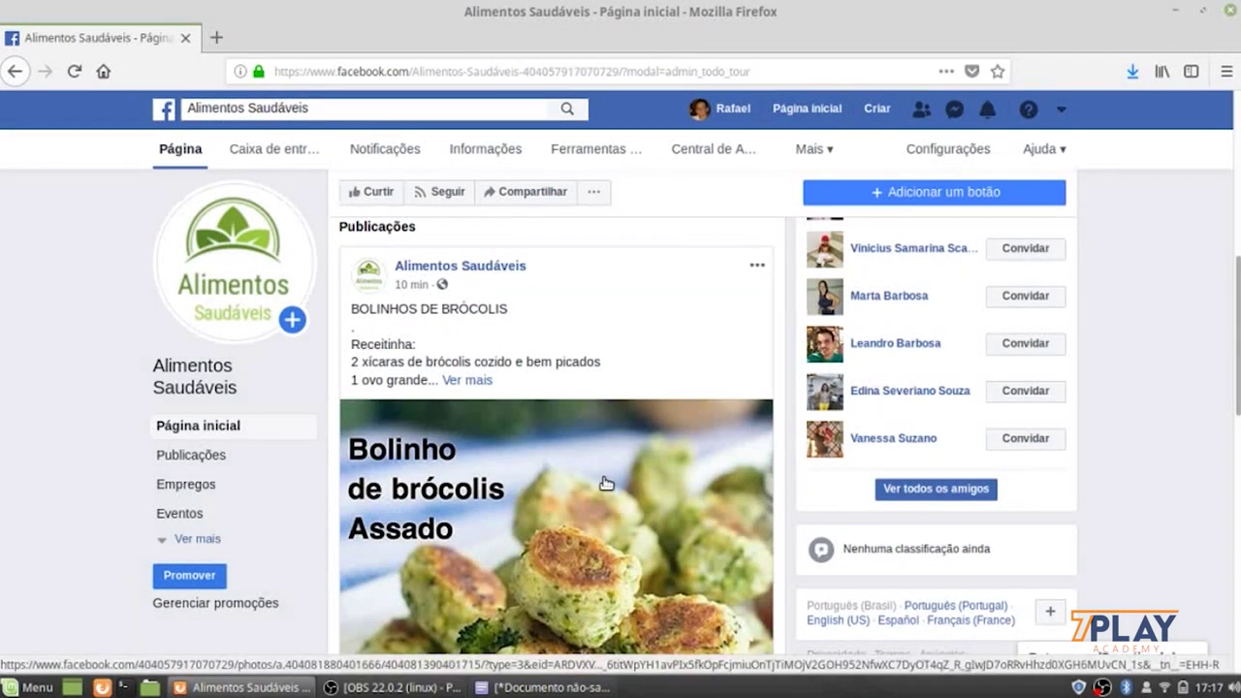
pyautogui.scroll(-2, 606, 483)
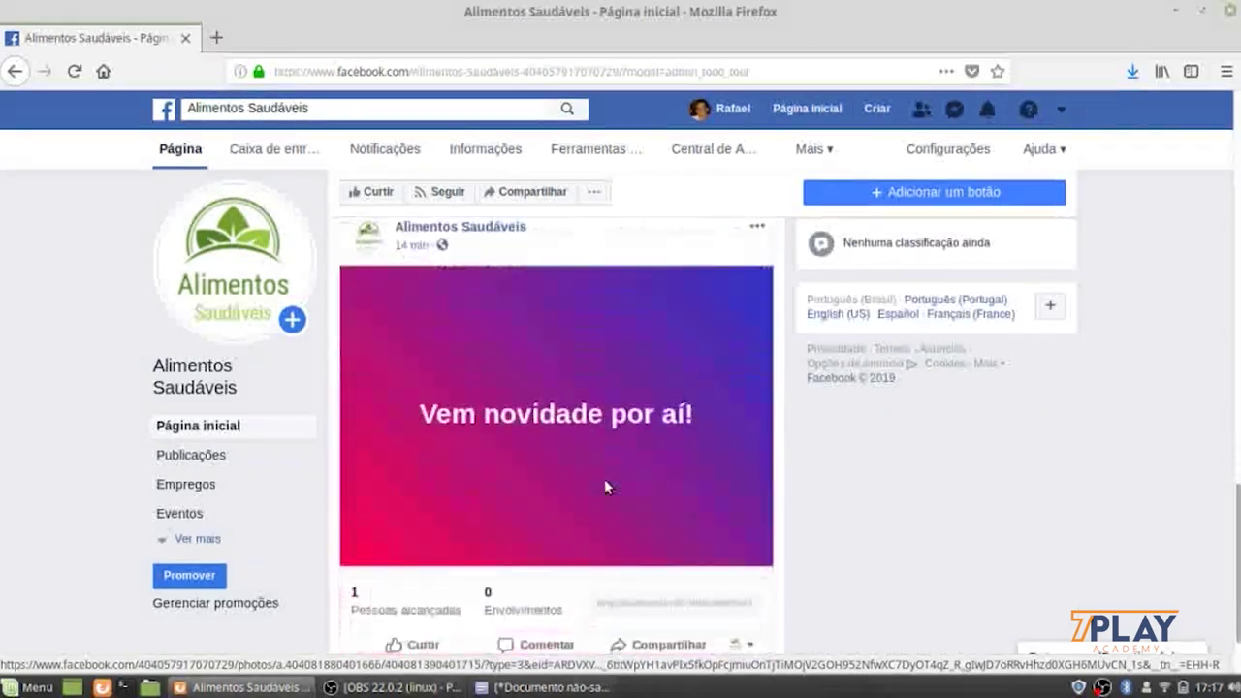
pyautogui.scroll(5, 606, 484)
pyautogui.scroll(-2, 592, 523)
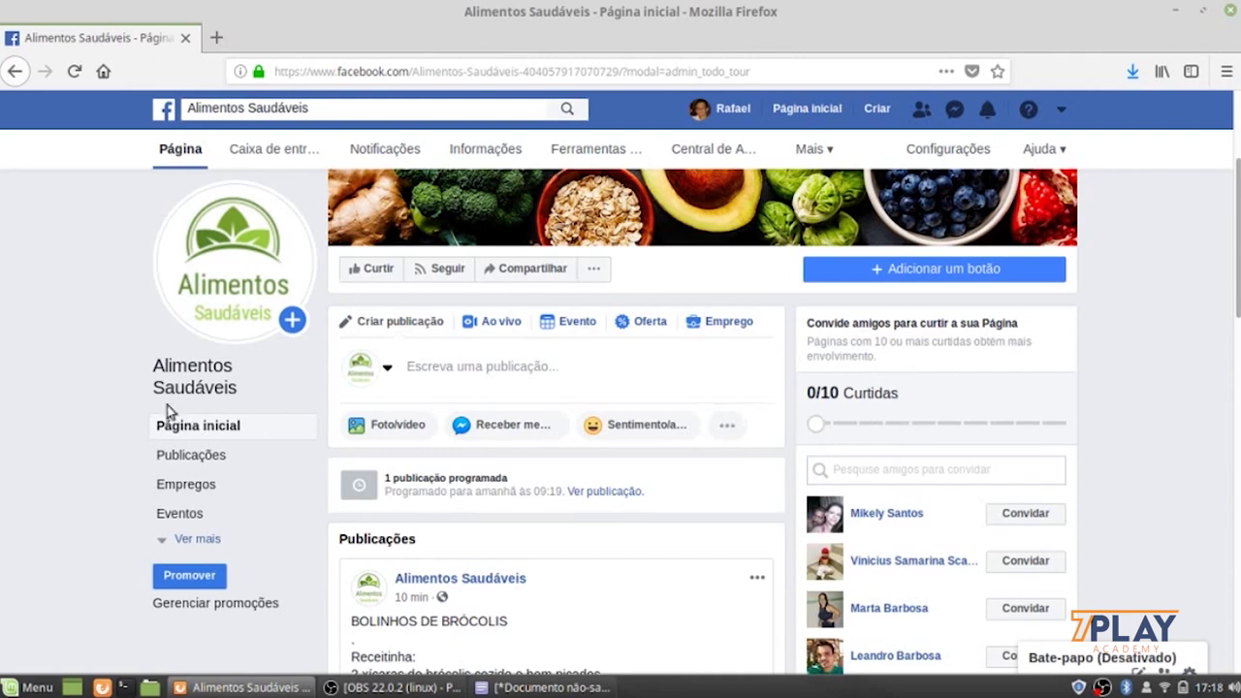
# - Reload the Alimentos Saudáveis home view by its page name and select the full web address
pyautogui.click(173, 370)
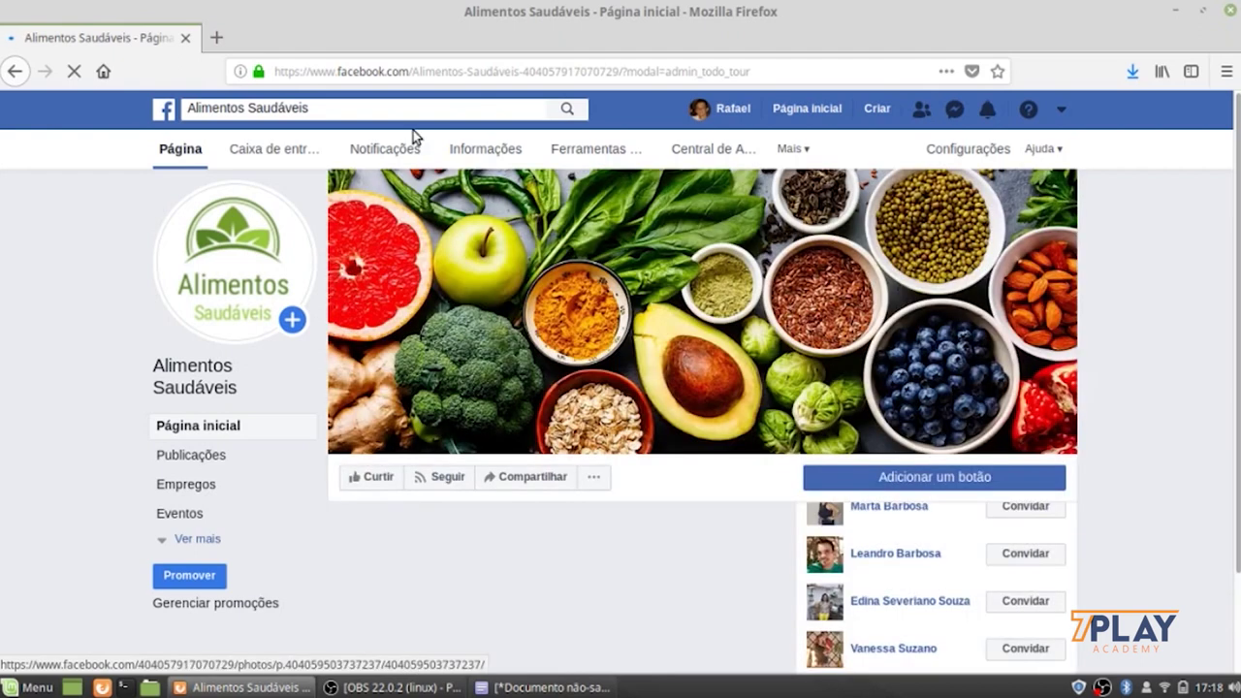
pyautogui.click(408, 70)
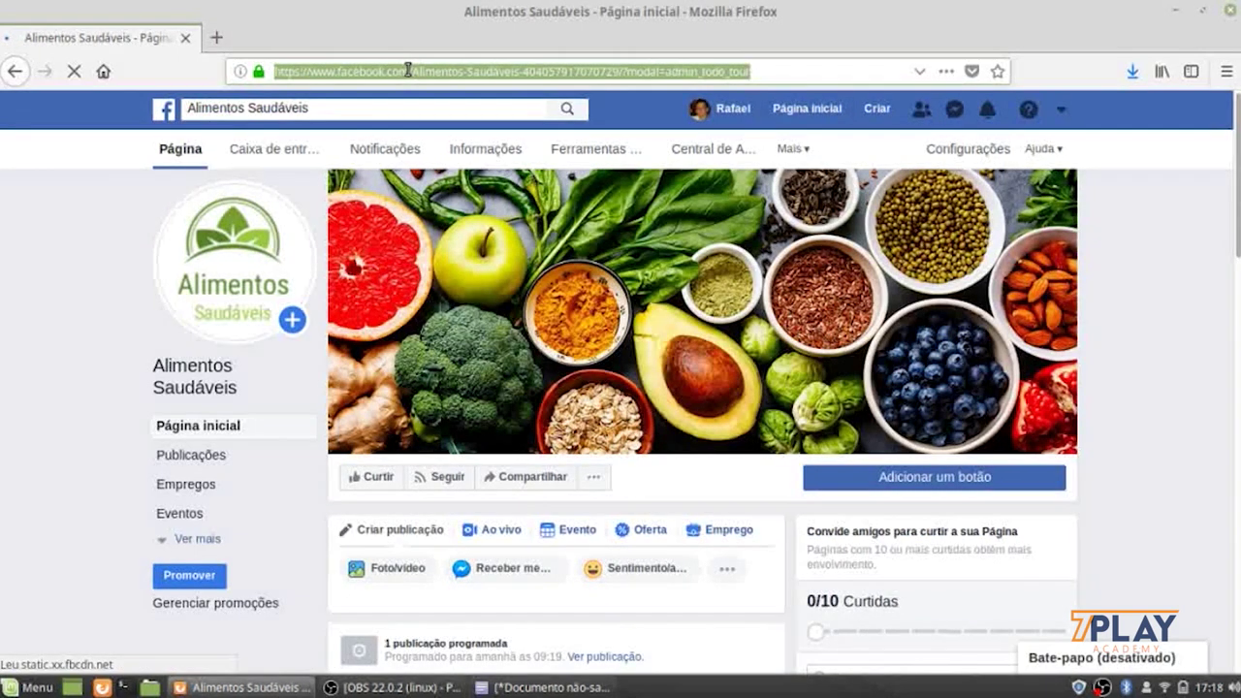